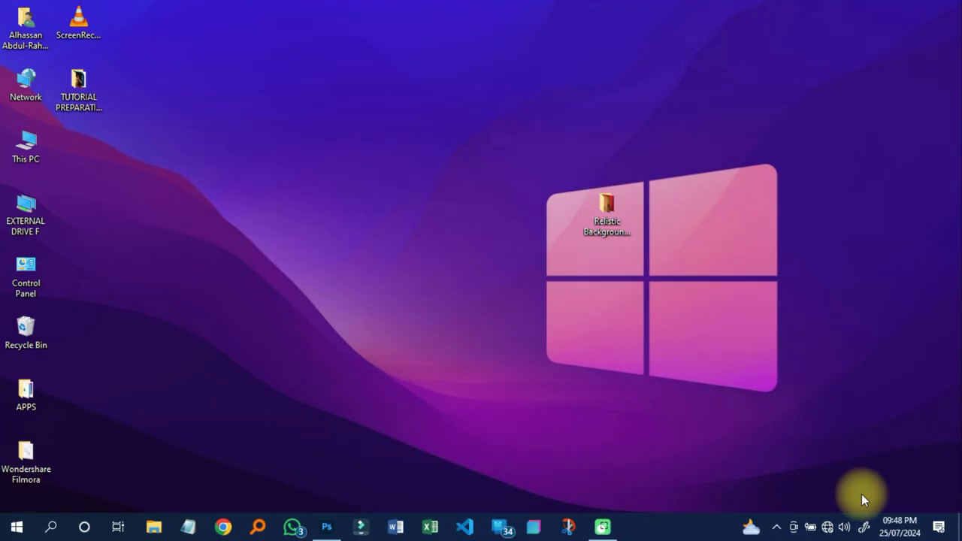
# Refresh the Windows desktop and bring the Photoshop Home window to the front
pyautogui.rightClick(399, 170)
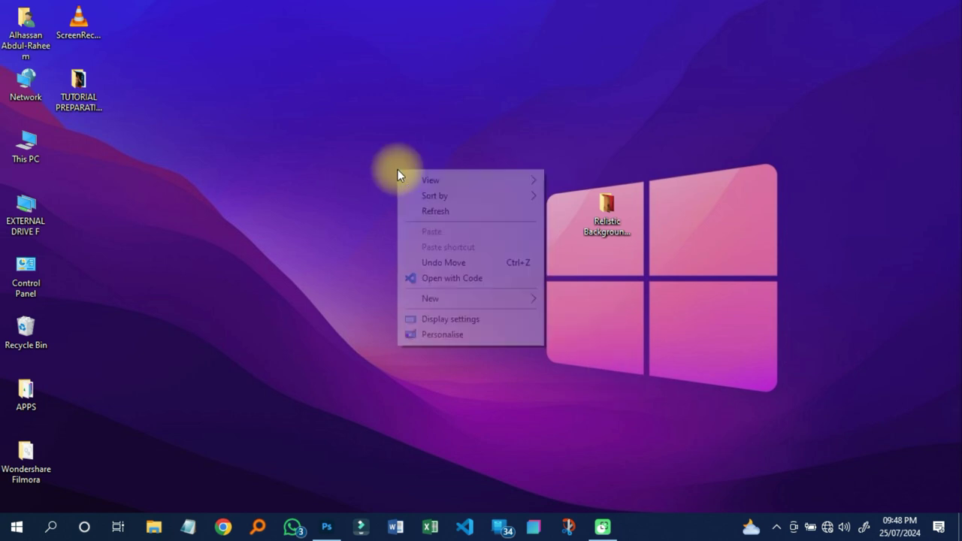
pyautogui.click(427, 210)
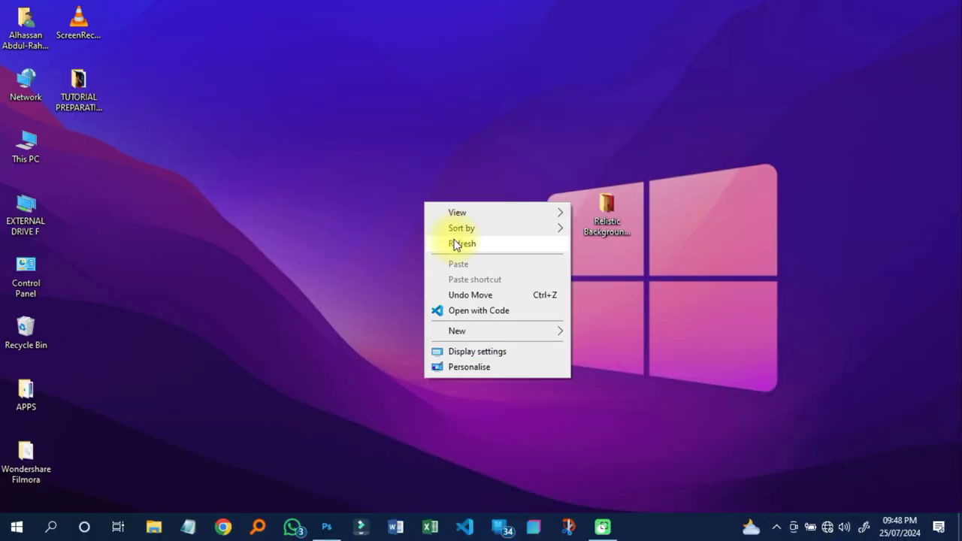
pyautogui.click(455, 242)
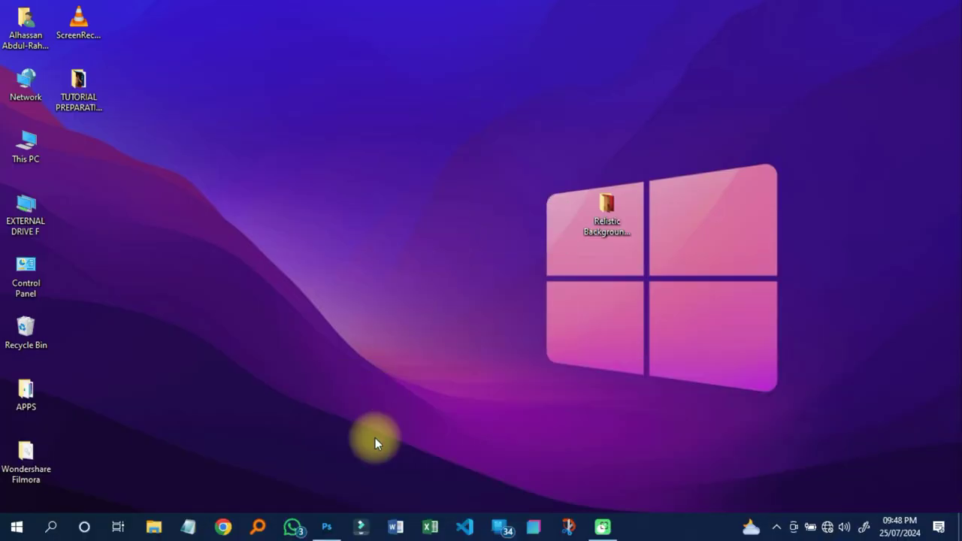
pyautogui.click(326, 527)
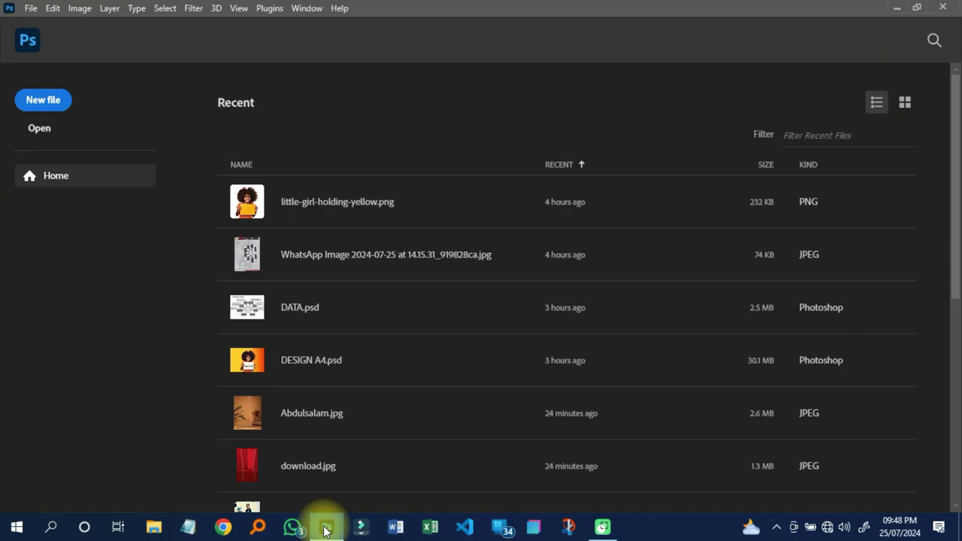
# Open 055.jpg from the Desktop's Relistic Background Manipulation in Photoshop folder
pyautogui.click(39, 129)
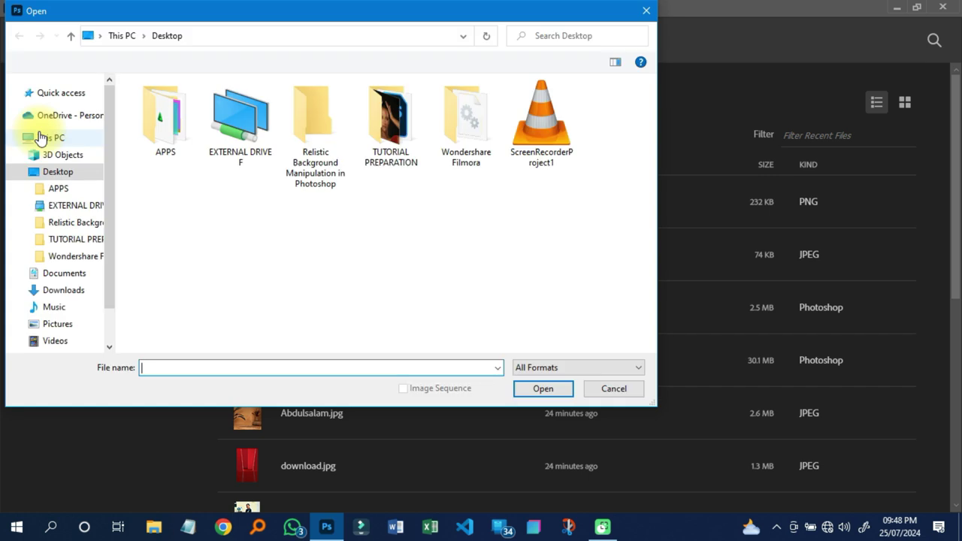
pyautogui.click(317, 125)
pyautogui.doubleClick(315, 125)
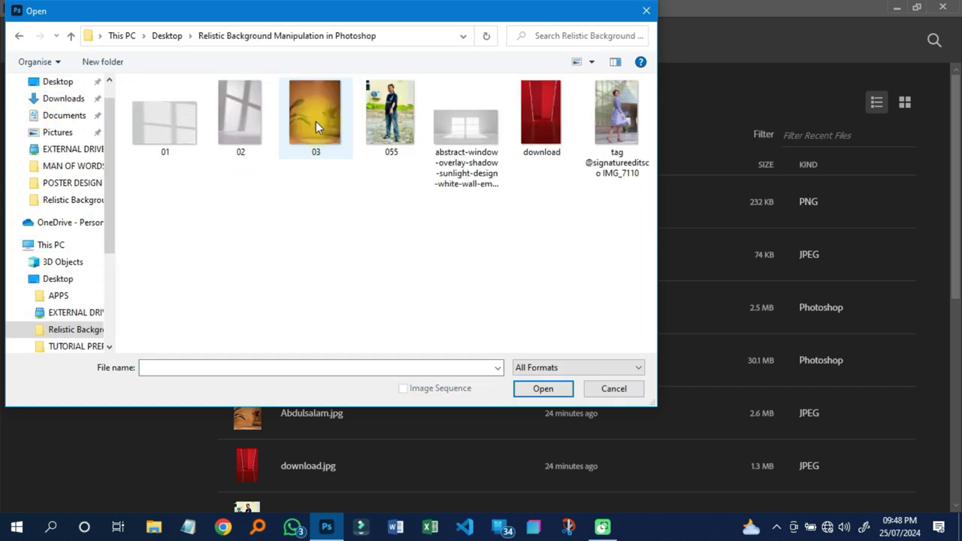
pyautogui.doubleClick(396, 112)
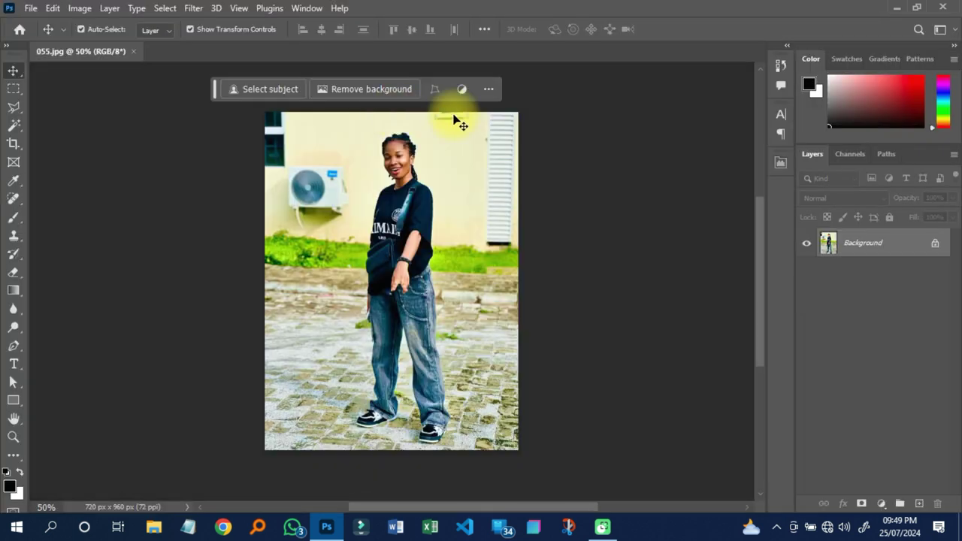
pyautogui.moveTo(215, 86); pyautogui.dragTo(260, 477)
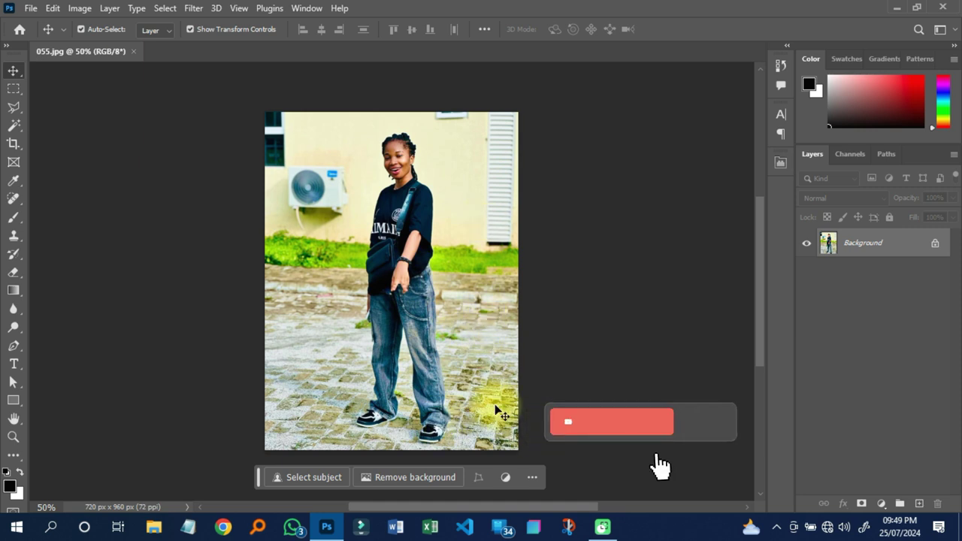
pyautogui.scroll(1, 407, 254)
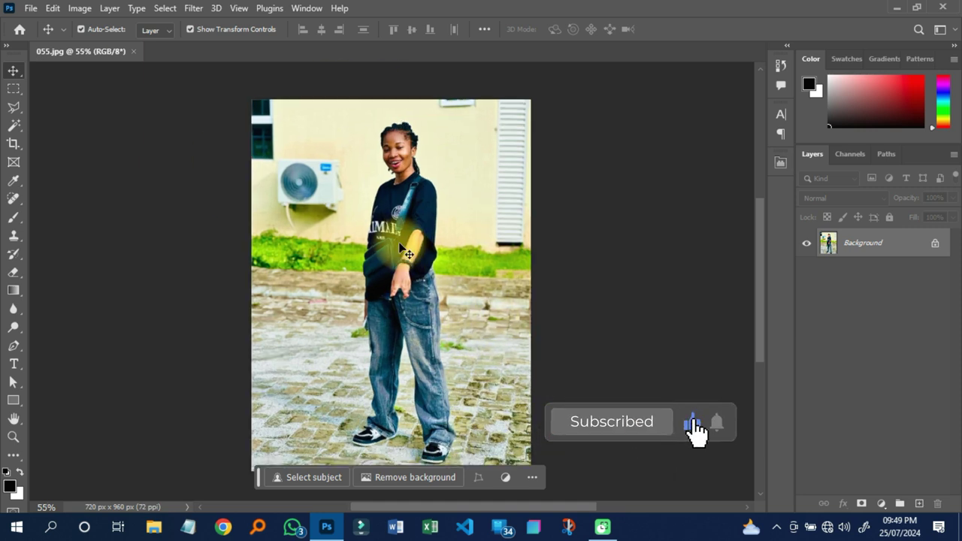
pyautogui.moveTo(758, 208); pyautogui.dragTo(759, 221)
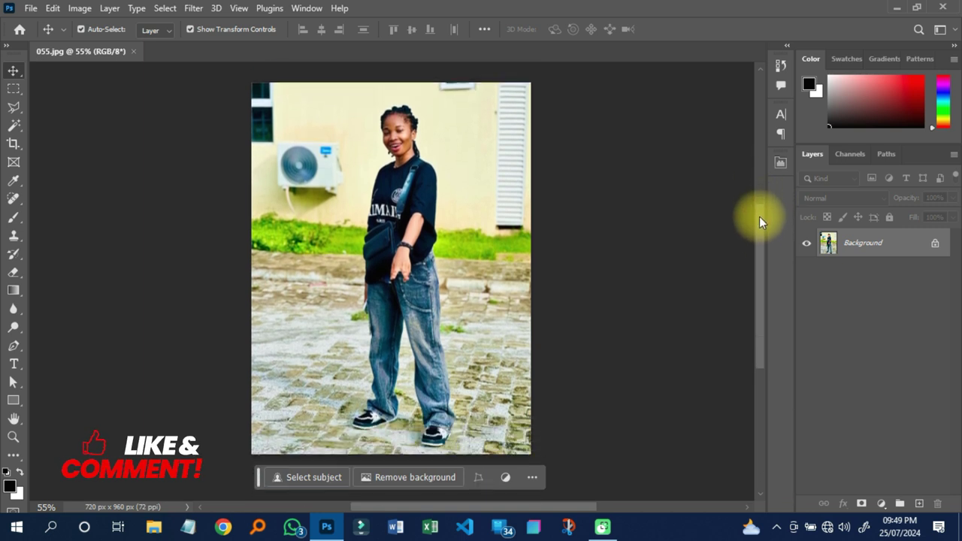
pyautogui.scroll(1, 351, 315)
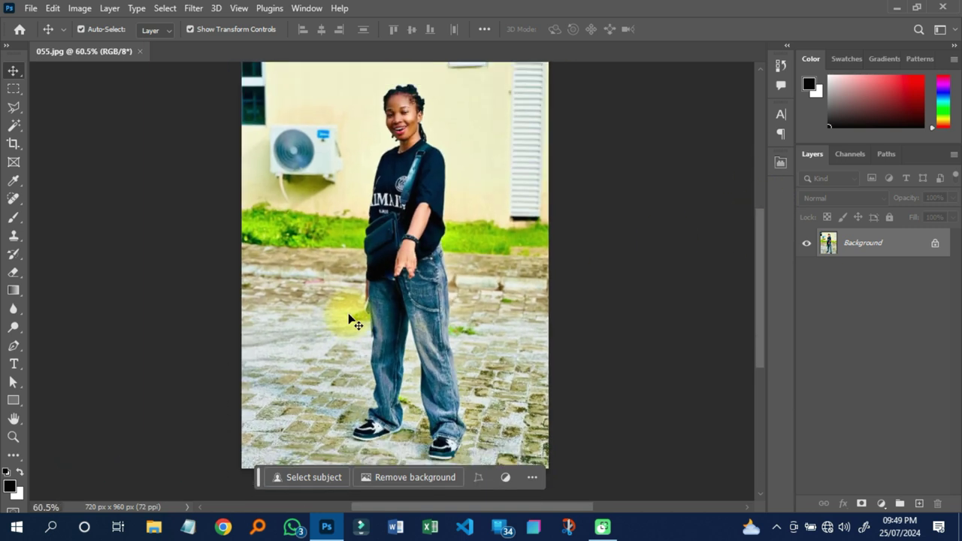
pyautogui.scroll(5, 392, 97)
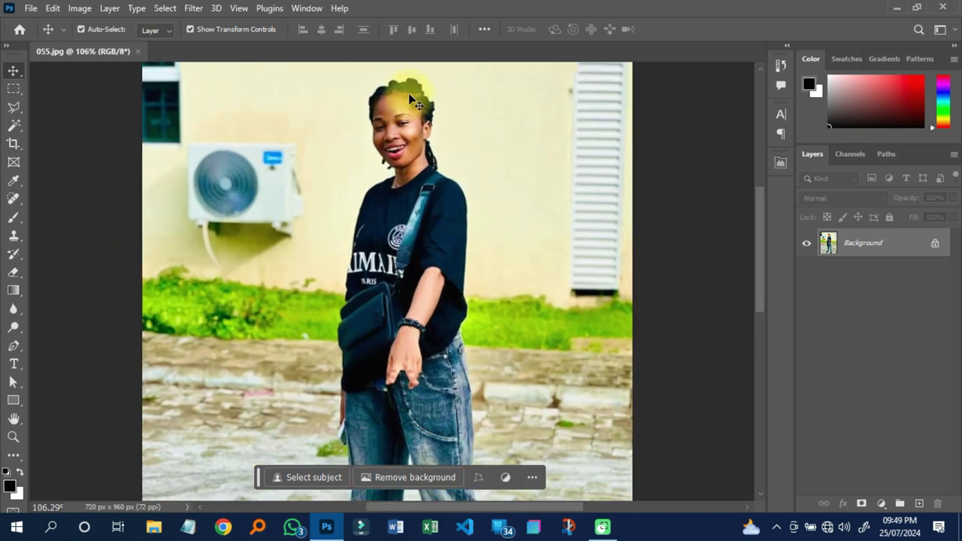
pyautogui.scroll(-5, 408, 93)
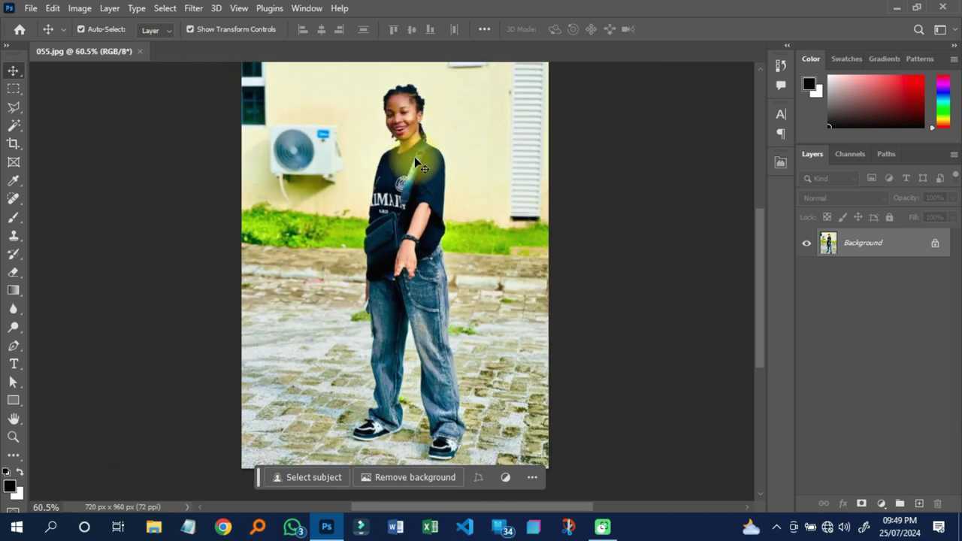
# Duplicate the Background layer, keeping the default name 'Background copy'
pyautogui.rightClick(873, 245)
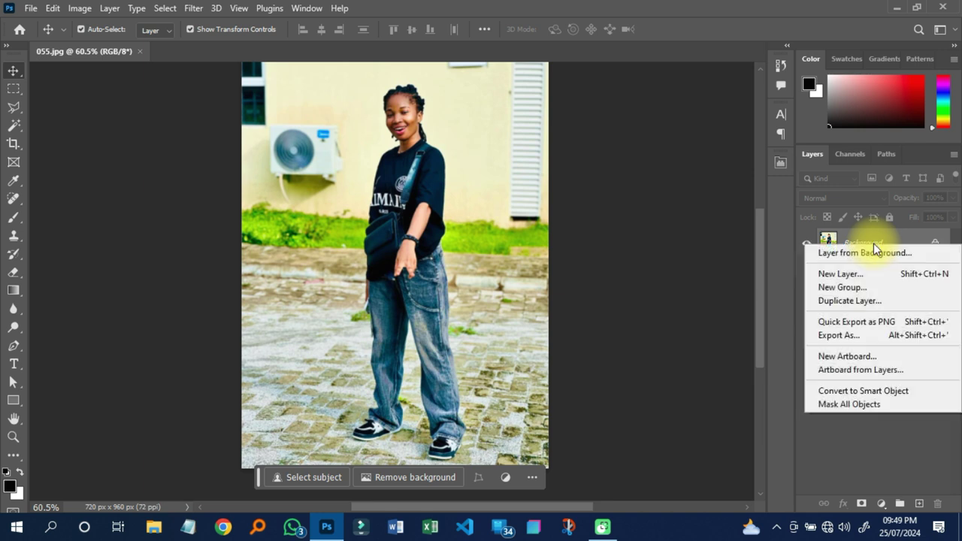
pyautogui.click(841, 300)
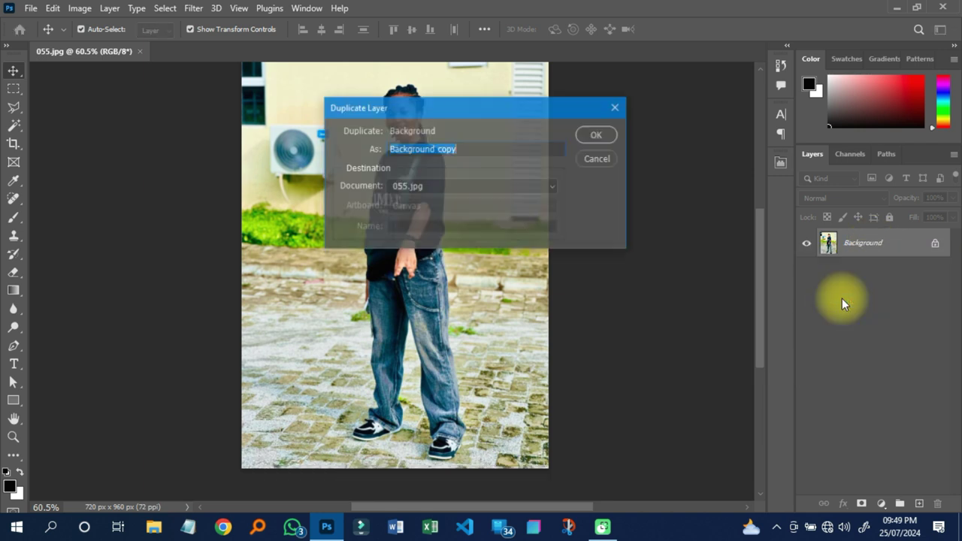
pyautogui.click(600, 137)
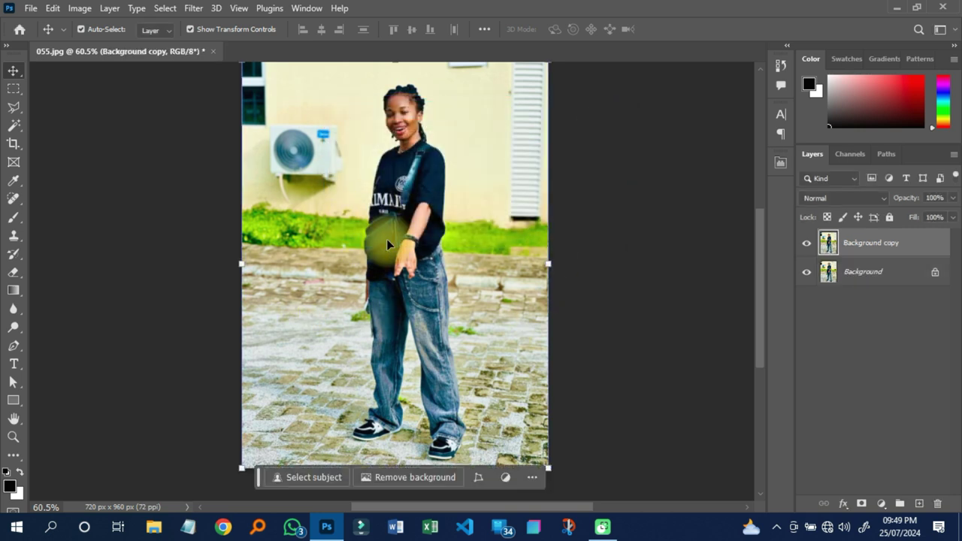
pyautogui.scroll(-1, 454, 340)
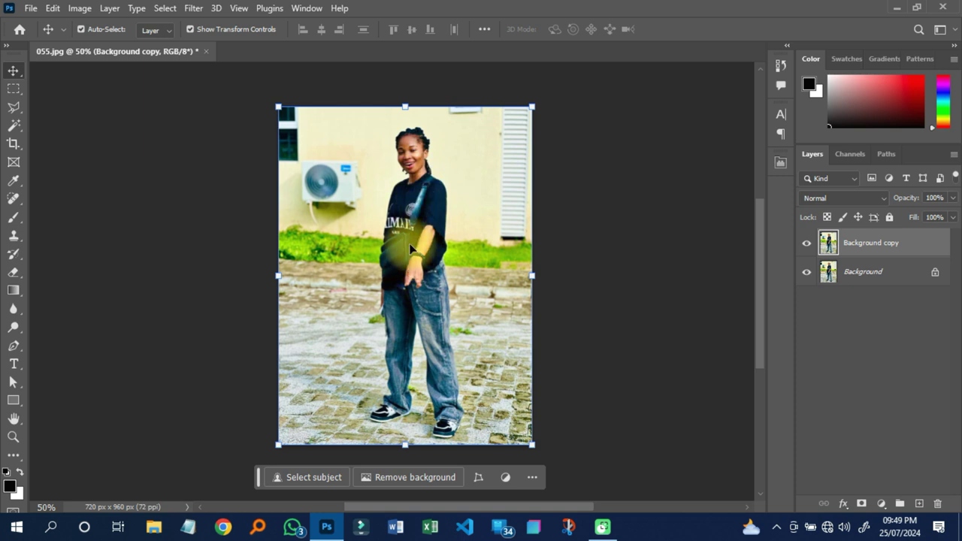
pyautogui.scroll(5, 418, 238)
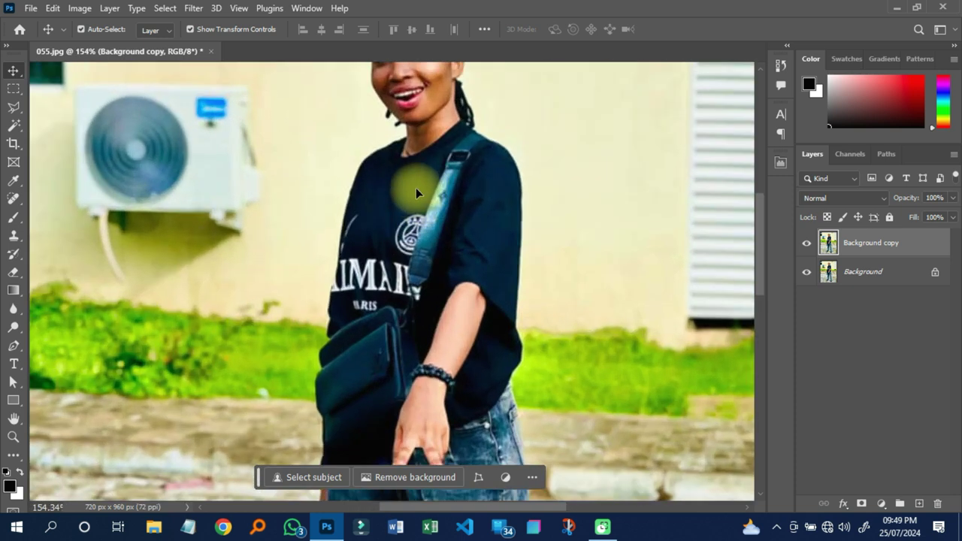
pyautogui.scroll(-5, 415, 187)
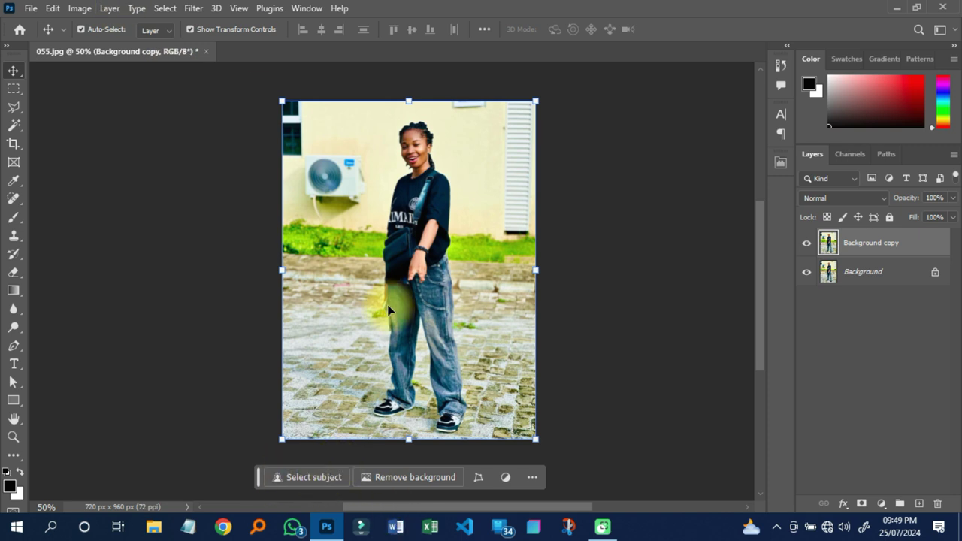
pyautogui.scroll(1, 420, 212)
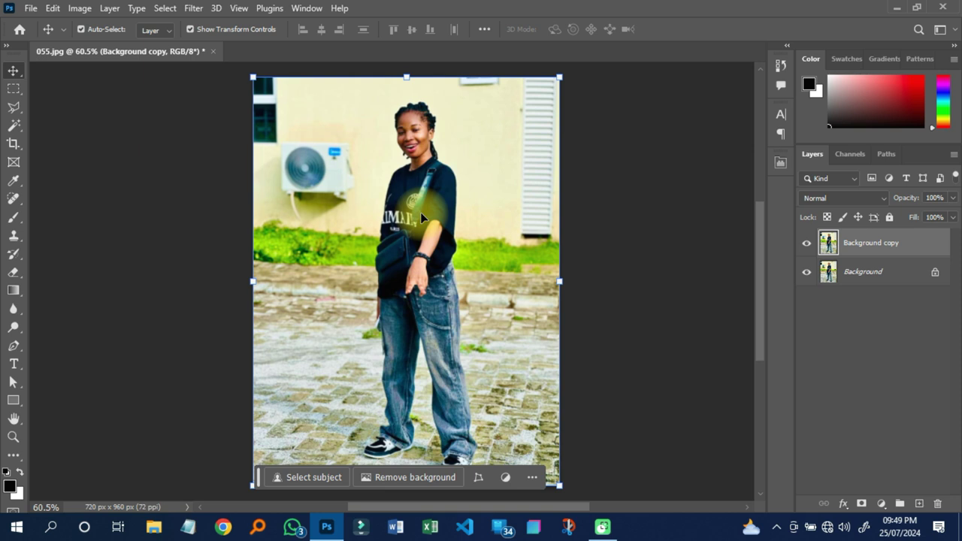
pyautogui.scroll(-1, 420, 212)
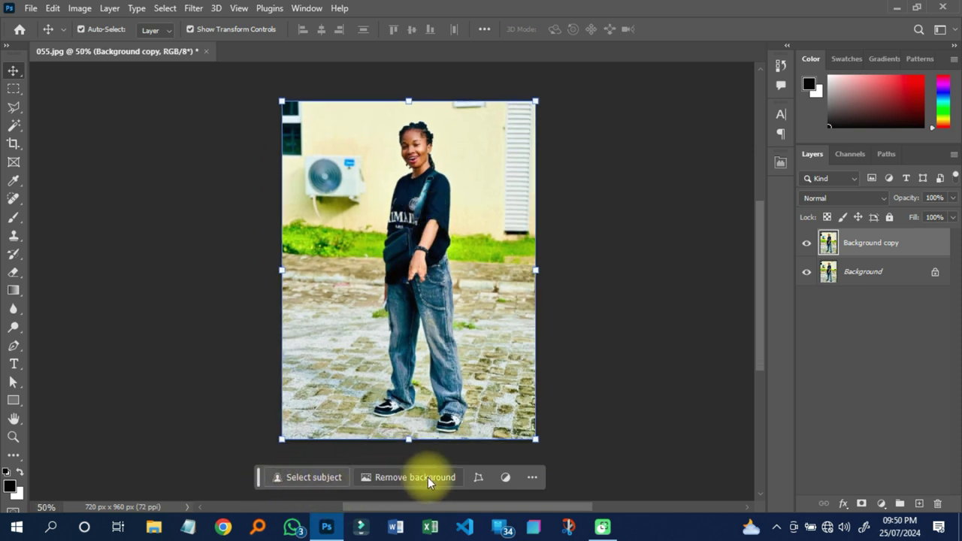
# Turn off the original Background layer's visibility, leaving Background copy showing
pyautogui.click(165, 9)
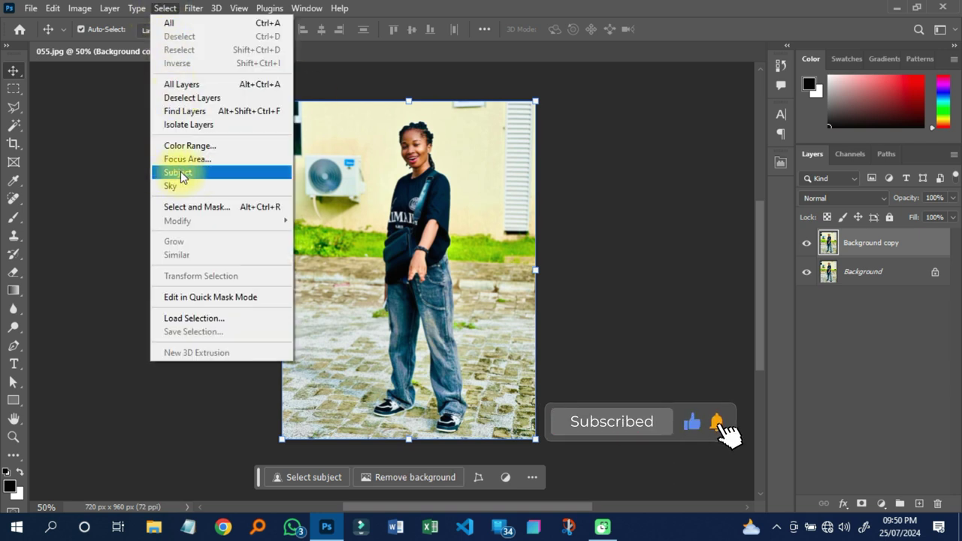
pyautogui.click(619, 253)
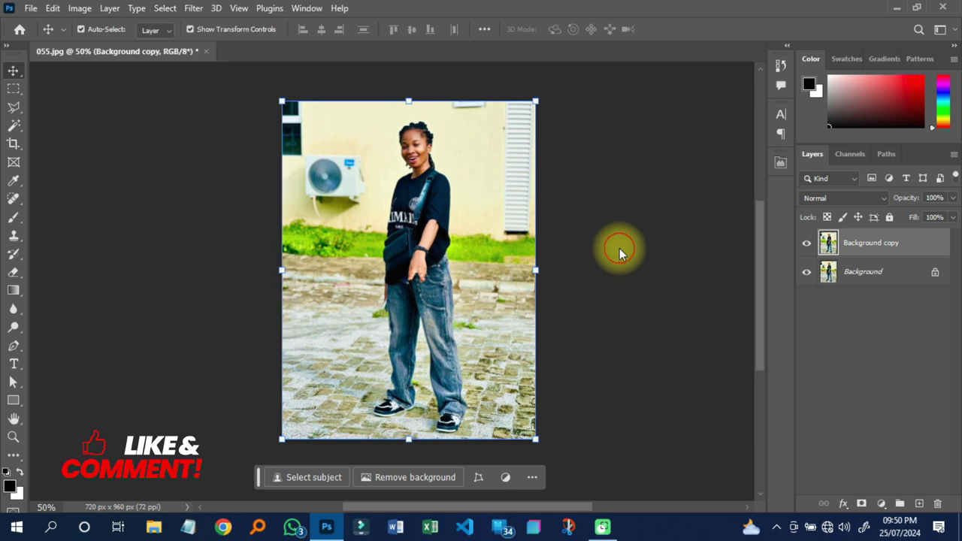
pyautogui.scroll(3, 421, 267)
pyautogui.scroll(-2, 420, 262)
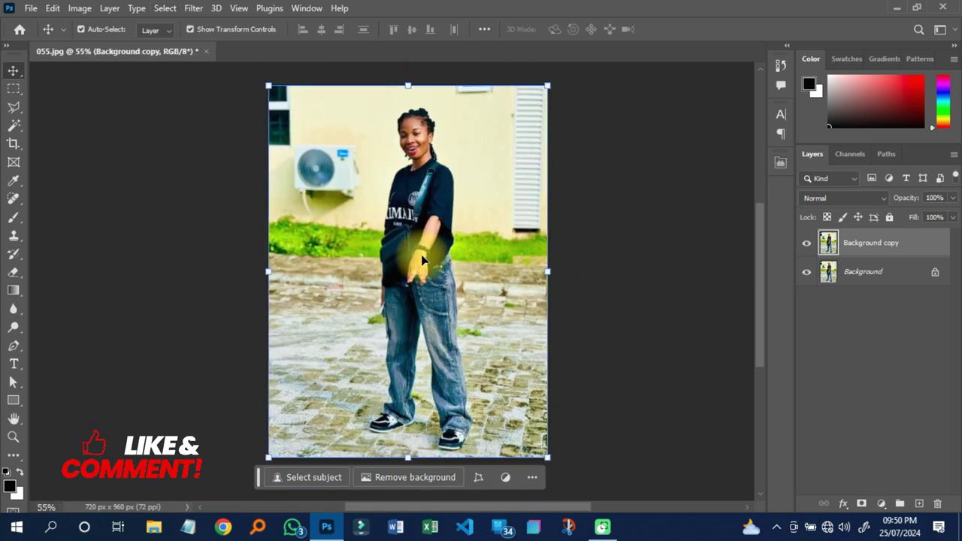
pyautogui.click(806, 271)
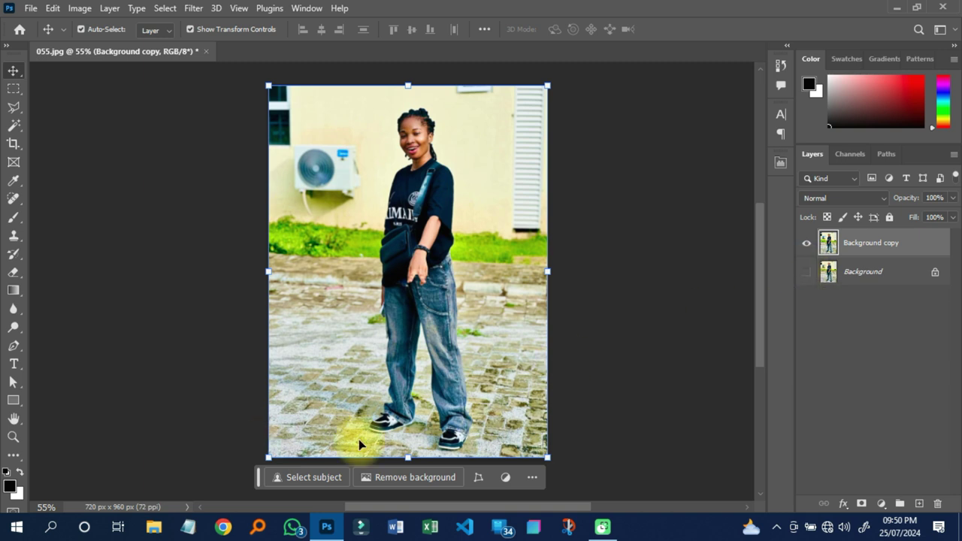
# Rename the Background copy layer to 'subject' and auto-select the girl with Select Subject
pyautogui.doubleClick(867, 241)
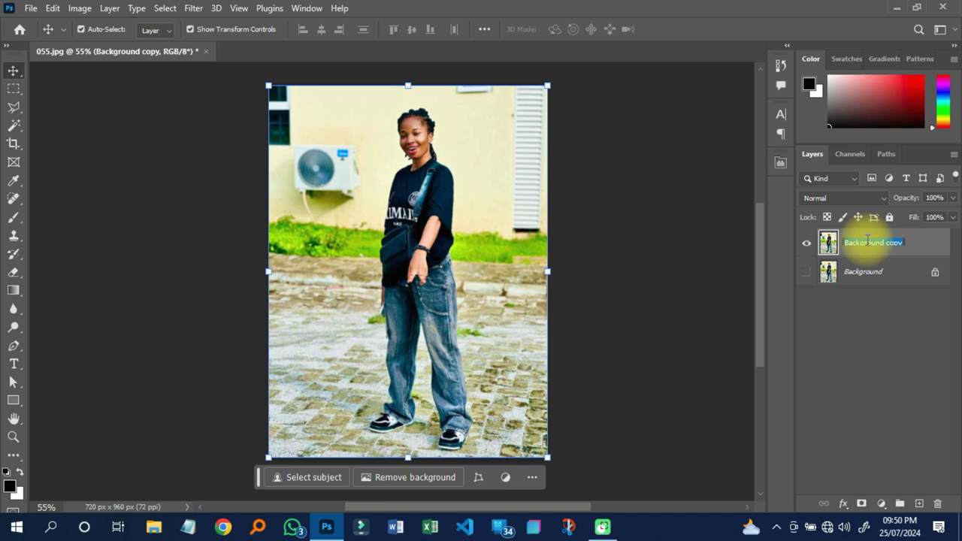
pyautogui.write('su')
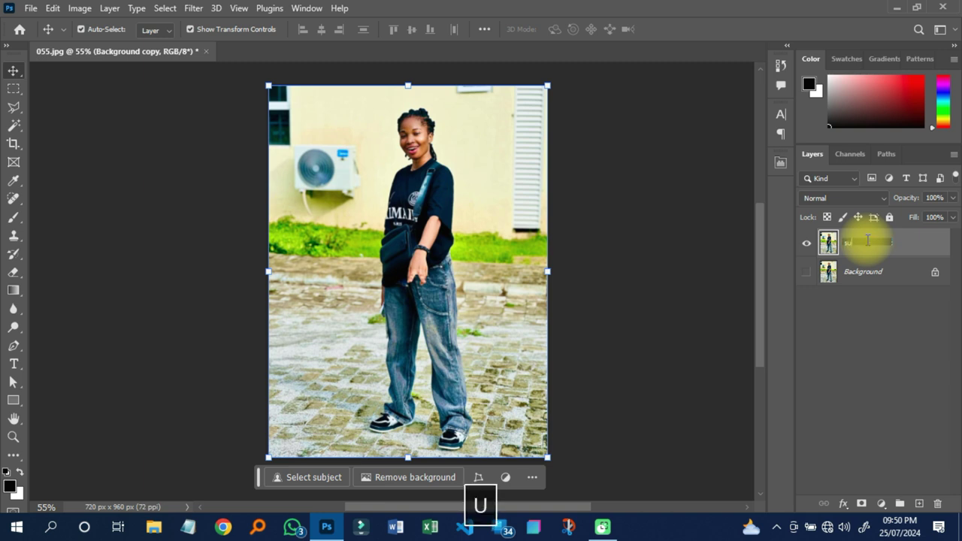
pyautogui.write('bject')
pyautogui.press('Return')
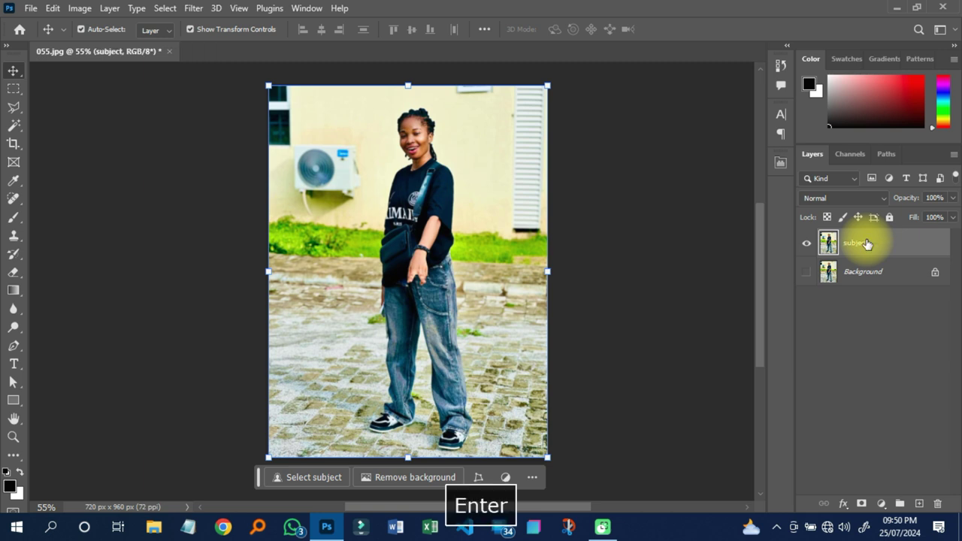
pyautogui.click(309, 479)
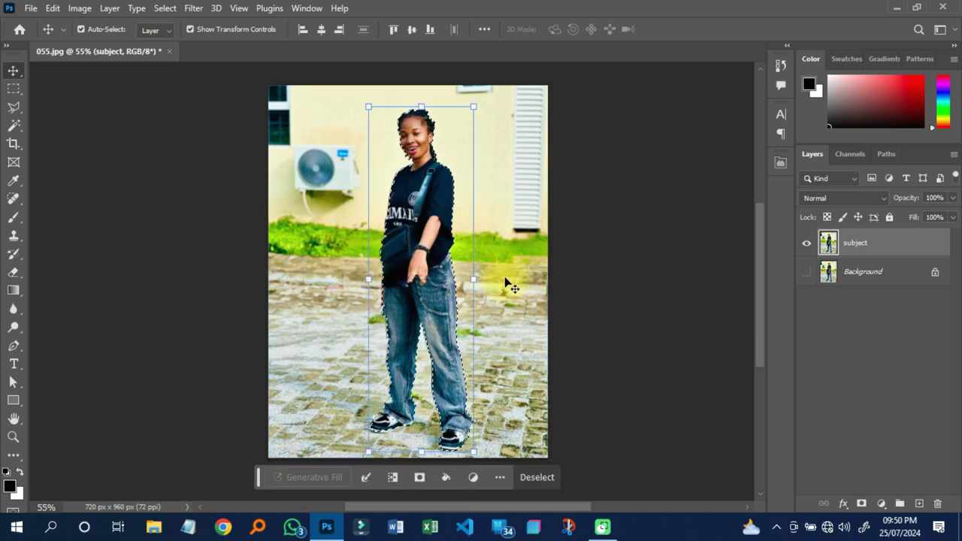
# Zoom and pan the view down to the girl's jeans and sneakers
pyautogui.scroll(5, 404, 150)
pyautogui.scroll(3, 409, 83)
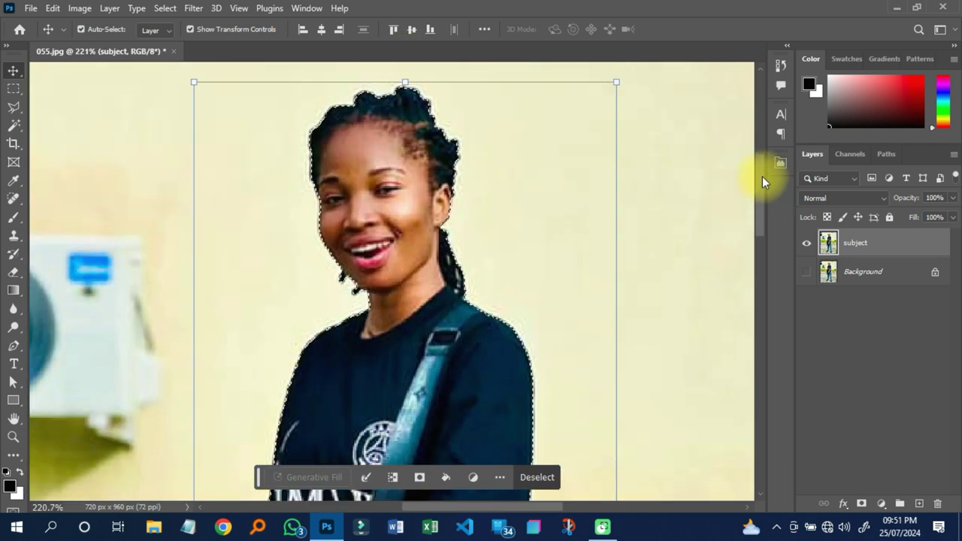
pyautogui.moveTo(762, 175); pyautogui.dragTo(761, 251)
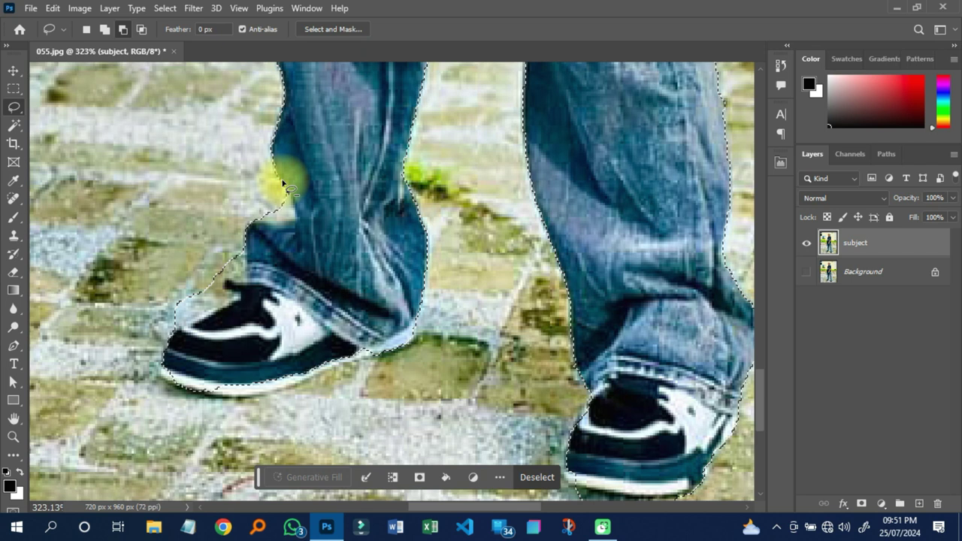
# Lasso the pavement out of the selection along the jeans' lower-left edge
pyautogui.click(282, 182)
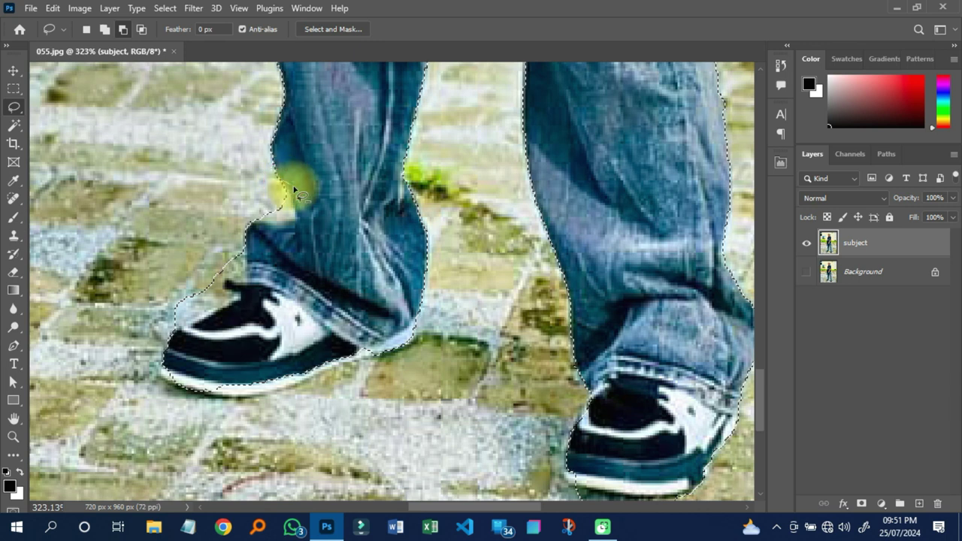
pyautogui.moveTo(284, 181)
pyautogui.mouseDown()
pyautogui.moveTo(299, 212)
pyautogui.moveTo(249, 224)
pyautogui.mouseUp()
pyautogui.moveTo(298, 203)
pyautogui.mouseDown()
pyautogui.moveTo(275, 213)
pyautogui.moveTo(252, 253)
pyautogui.moveTo(244, 248)
pyautogui.moveTo(226, 286)
pyautogui.mouseUp()
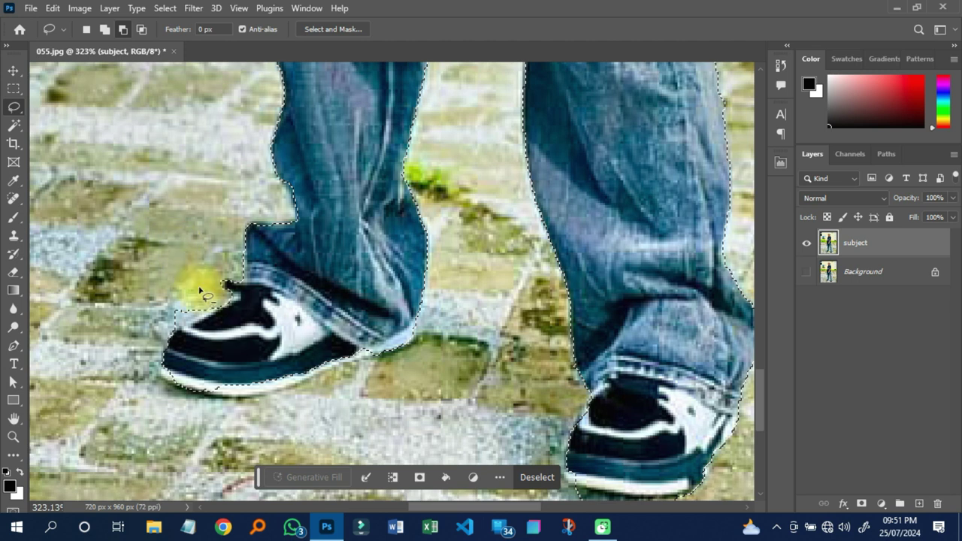
pyautogui.scroll(2, 200, 293)
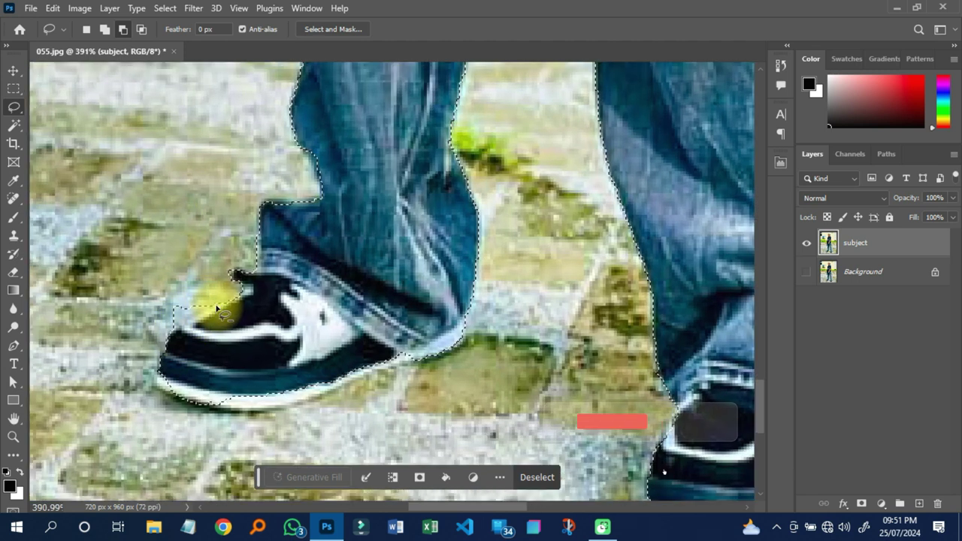
pyautogui.scroll(-1, 217, 308)
pyautogui.scroll(2, 262, 333)
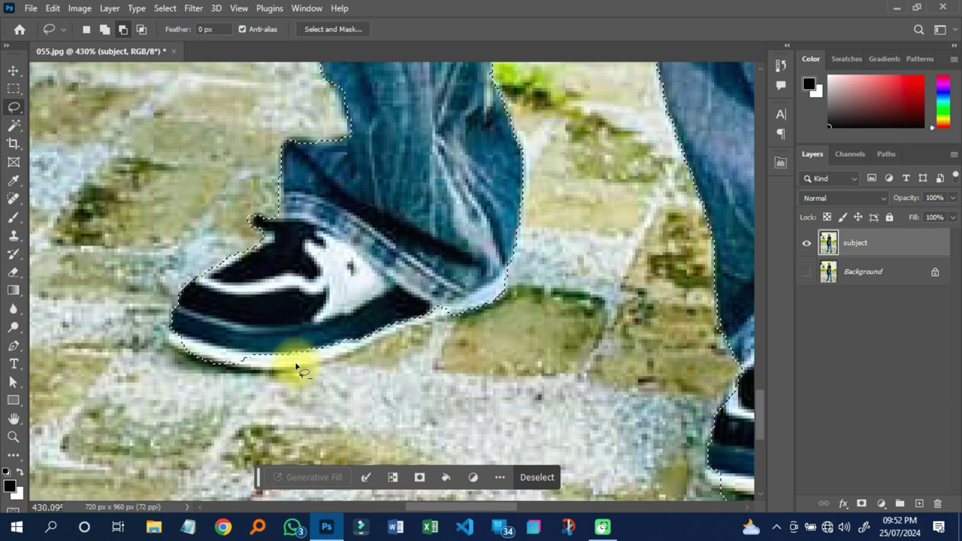
# In Add to selection mode, add the left shoe's toe and sole edge
pyautogui.click(104, 28)
pyautogui.moveTo(396, 280)
pyautogui.mouseDown()
pyautogui.moveTo(451, 314)
pyautogui.moveTo(296, 369)
pyautogui.moveTo(229, 362)
pyautogui.moveTo(227, 341)
pyautogui.moveTo(313, 307)
pyautogui.moveTo(445, 303)
pyautogui.mouseUp()
pyautogui.moveTo(168, 337)
pyautogui.mouseDown()
pyautogui.moveTo(178, 331)
pyautogui.moveTo(170, 333)
pyautogui.mouseUp()
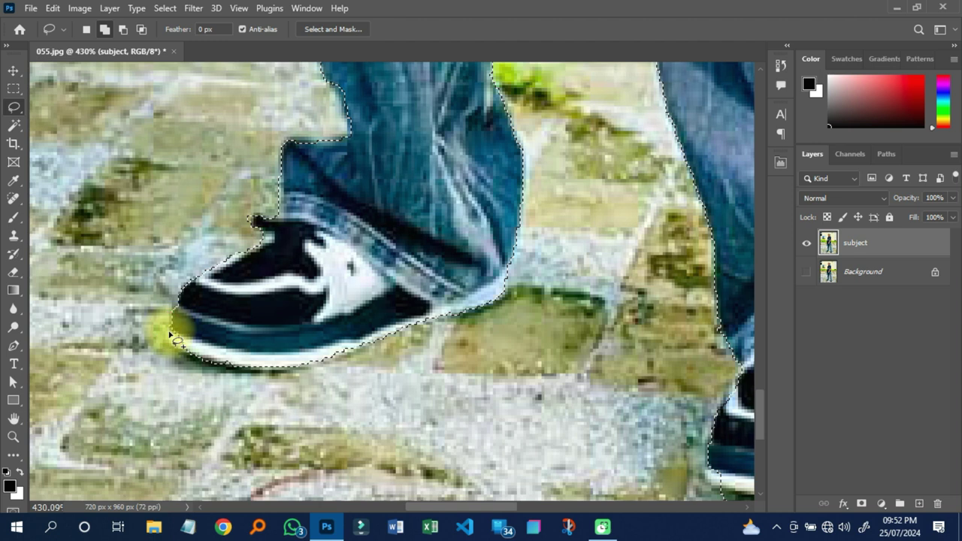
pyautogui.scroll(-2, 170, 332)
pyautogui.scroll(-3, 180, 297)
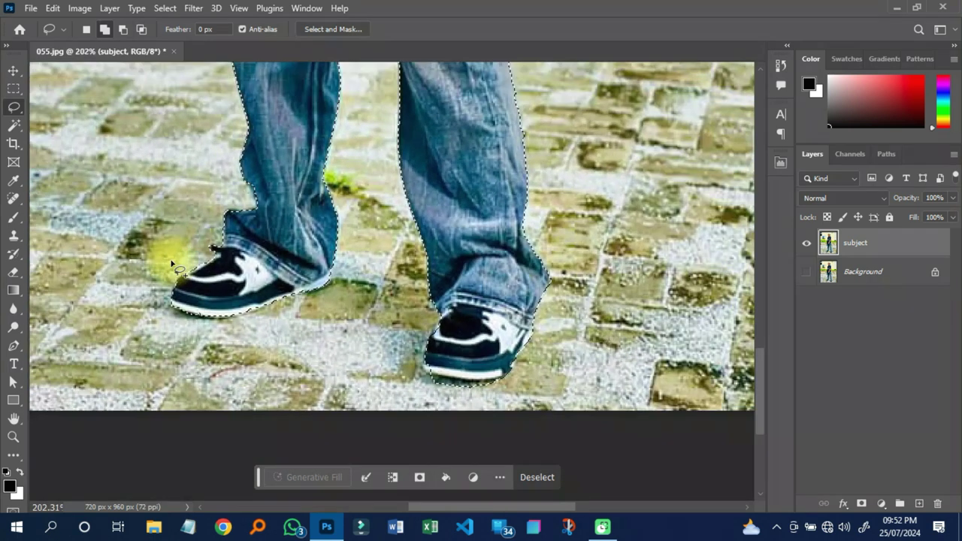
pyautogui.scroll(1, 489, 377)
pyautogui.scroll(1, 468, 369)
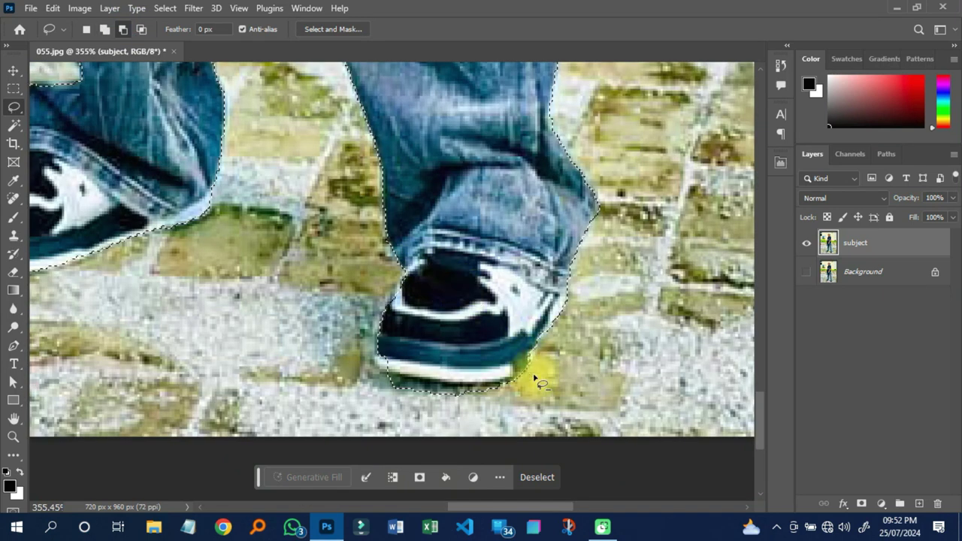
# Refine the selection around the right shoe's toe and sole
pyautogui.moveTo(519, 374)
pyautogui.mouseDown()
pyautogui.moveTo(457, 387)
pyautogui.moveTo(399, 368)
pyautogui.moveTo(498, 408)
pyautogui.moveTo(508, 380)
pyautogui.mouseUp()
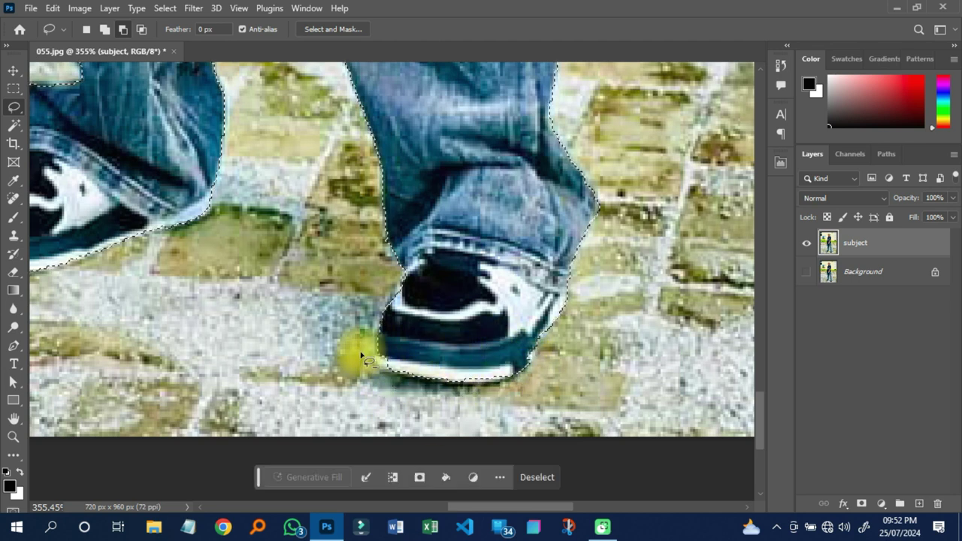
pyautogui.scroll(1, 360, 359)
pyautogui.scroll(1, 361, 359)
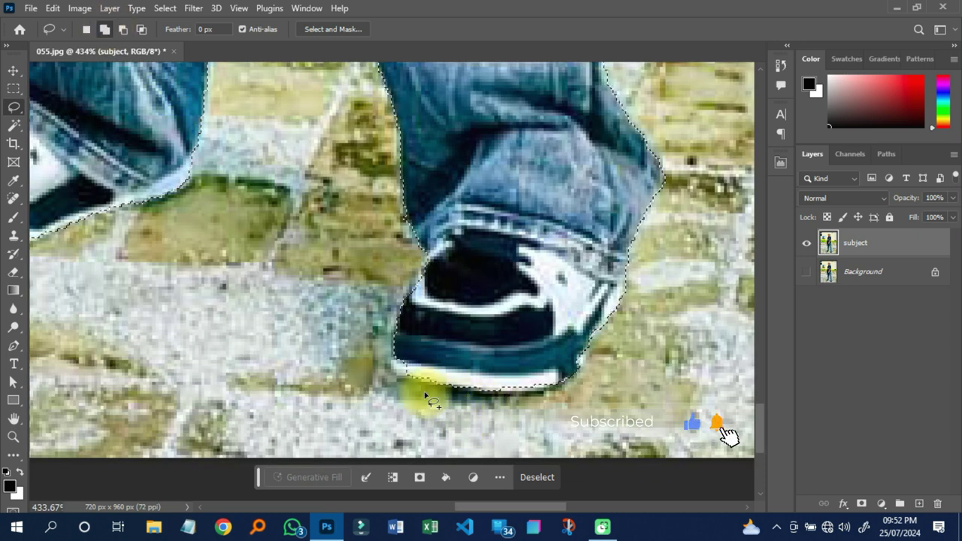
pyautogui.moveTo(408, 380)
pyautogui.mouseDown()
pyautogui.moveTo(395, 369)
pyautogui.moveTo(402, 376)
pyautogui.mouseUp()
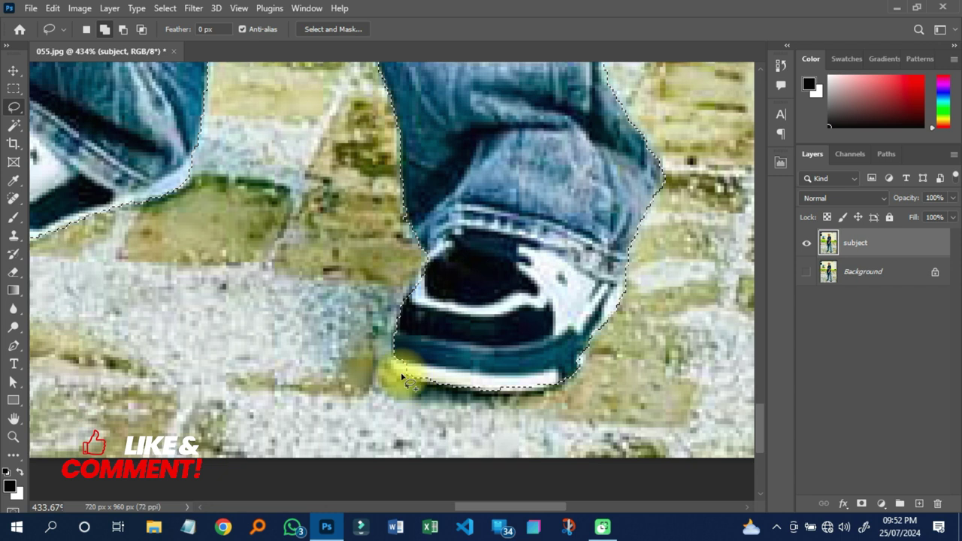
pyautogui.moveTo(402, 377)
pyautogui.mouseDown()
pyautogui.moveTo(399, 369)
pyautogui.moveTo(414, 371)
pyautogui.mouseUp()
pyautogui.scroll(-3, 419, 371)
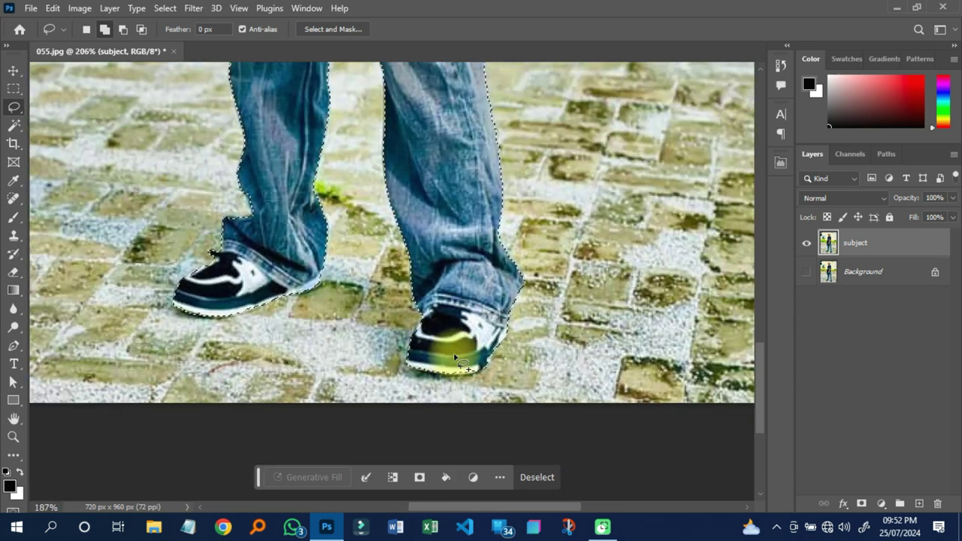
pyautogui.scroll(-4, 455, 361)
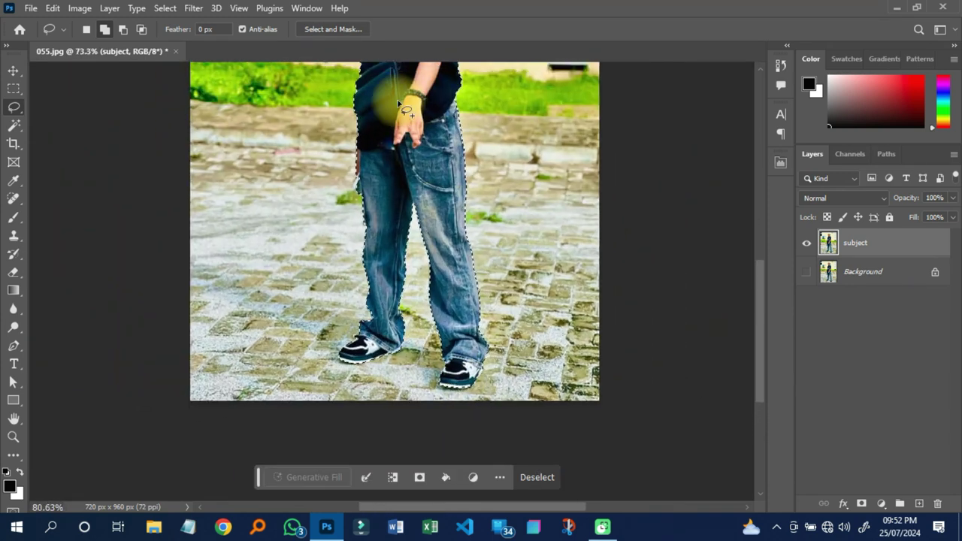
pyautogui.scroll(5, 331, 218)
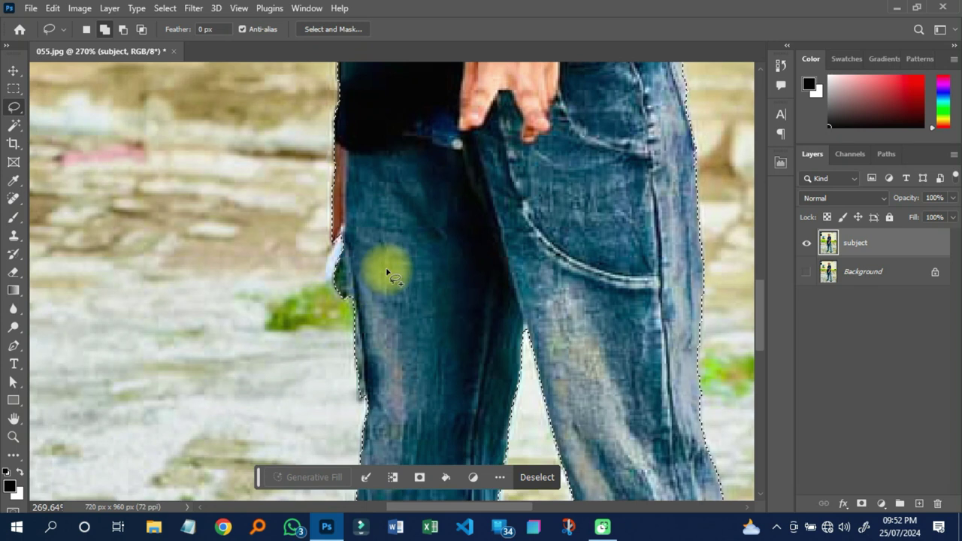
pyautogui.scroll(-2, 387, 272)
pyautogui.scroll(3, 357, 279)
# Reshape the selection edge along the left leg, then mask the subject layer from it
pyautogui.moveTo(354, 218)
pyautogui.mouseDown()
pyautogui.moveTo(357, 292)
pyautogui.moveTo(409, 269)
pyautogui.moveTo(378, 209)
pyautogui.moveTo(358, 220)
pyautogui.mouseUp()
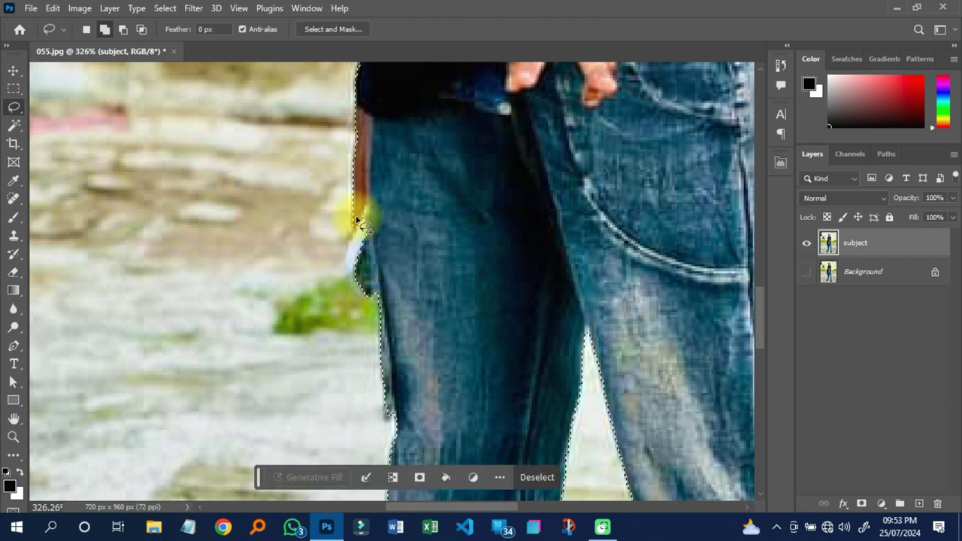
pyautogui.scroll(-3, 373, 264)
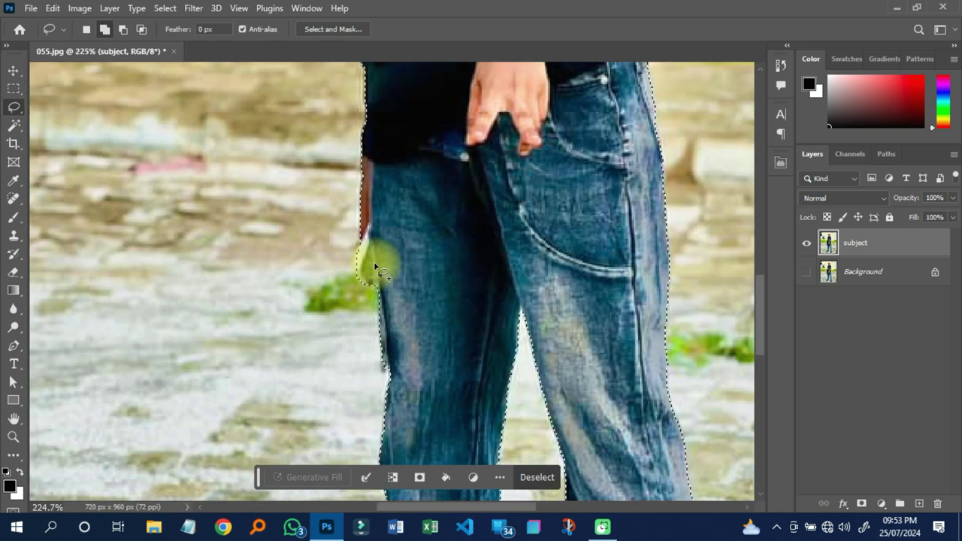
pyautogui.scroll(-5, 489, 279)
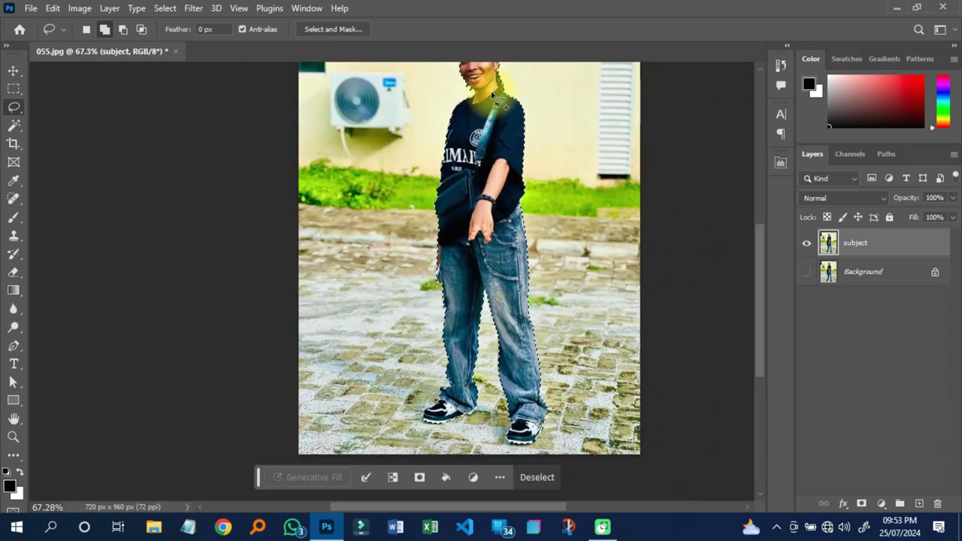
pyautogui.scroll(-2, 462, 269)
pyautogui.scroll(3, 581, 123)
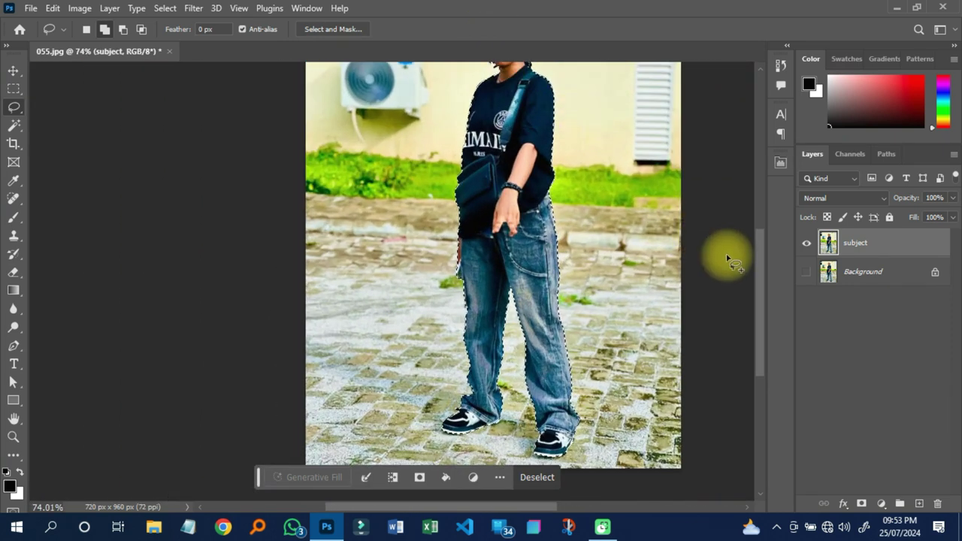
pyautogui.moveTo(759, 262); pyautogui.dragTo(759, 198)
pyautogui.scroll(3, 524, 272)
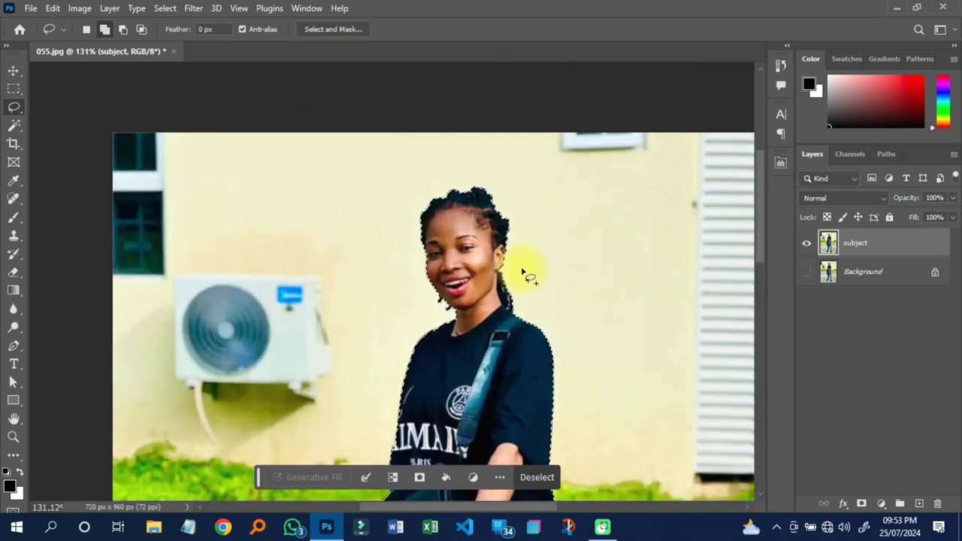
pyautogui.scroll(2, 523, 272)
pyautogui.scroll(-5, 360, 145)
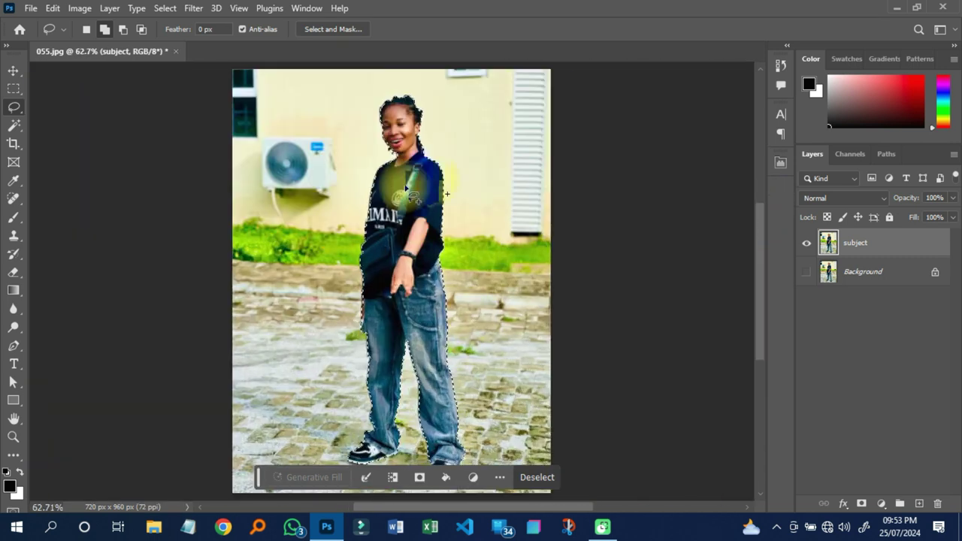
pyautogui.click(861, 503)
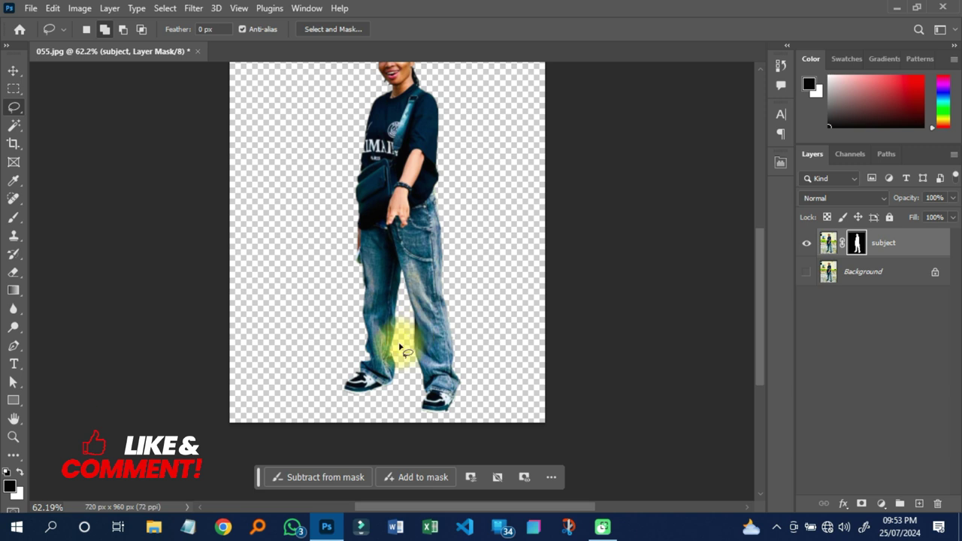
# Scroll the view to inspect the girl's cut-out over transparency
pyautogui.scroll(-2, 397, 339)
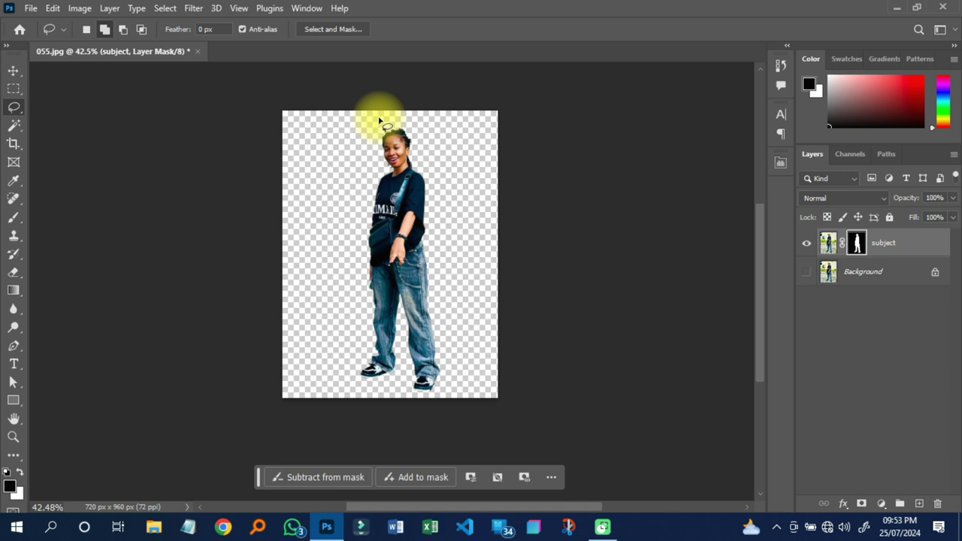
pyautogui.scroll(1, 379, 120)
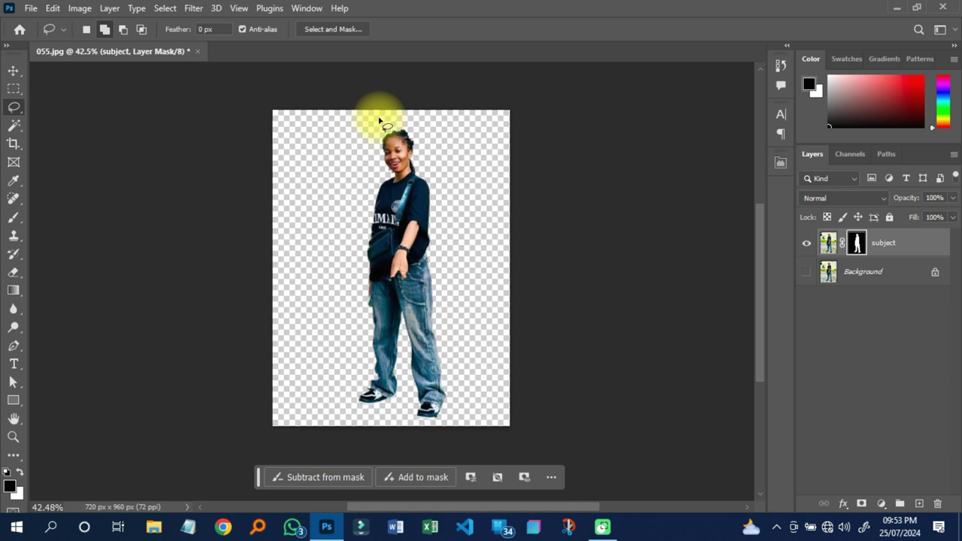
pyautogui.scroll(1, 380, 120)
pyautogui.scroll(1, 379, 120)
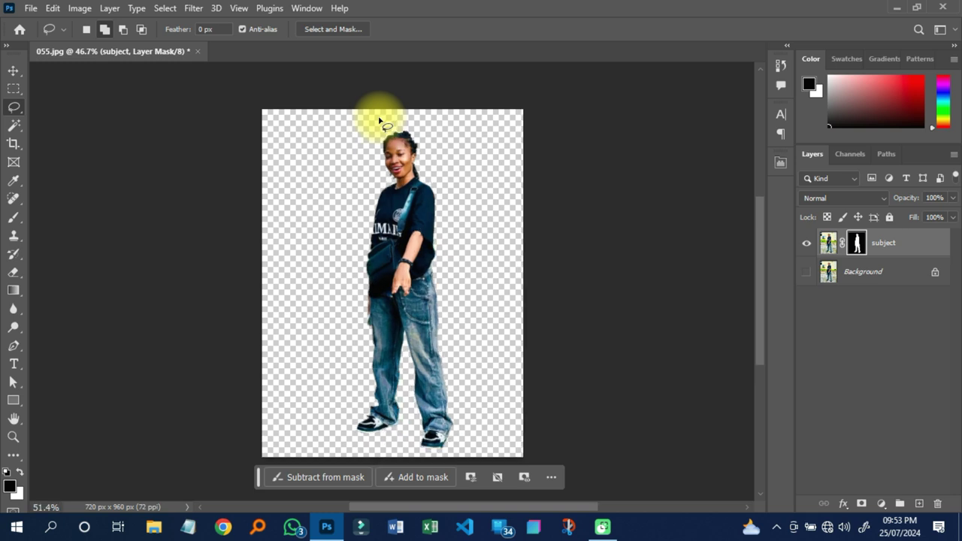
# Show the Background layer again, unlock it into Layer 0, and select it
pyautogui.scroll(1, 379, 120)
pyautogui.click(806, 272)
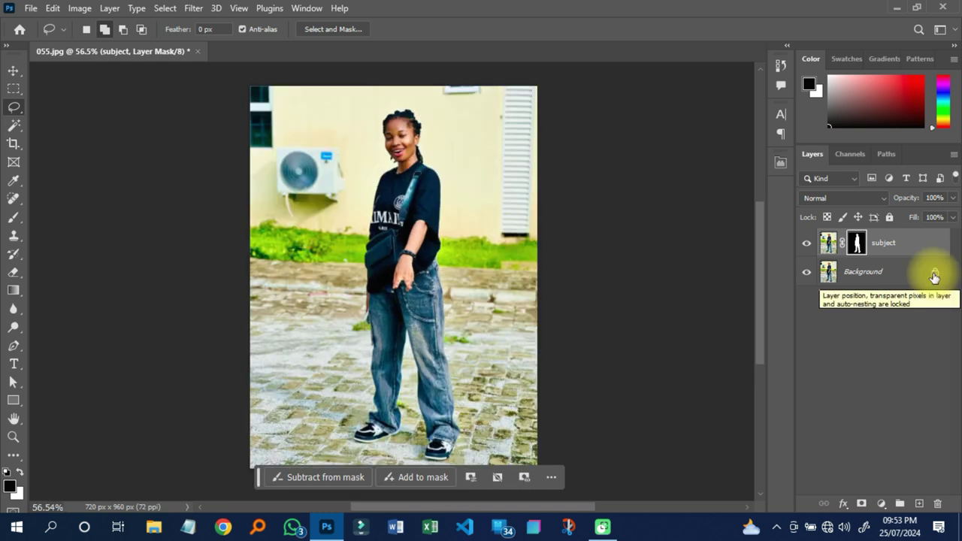
pyautogui.click(934, 275)
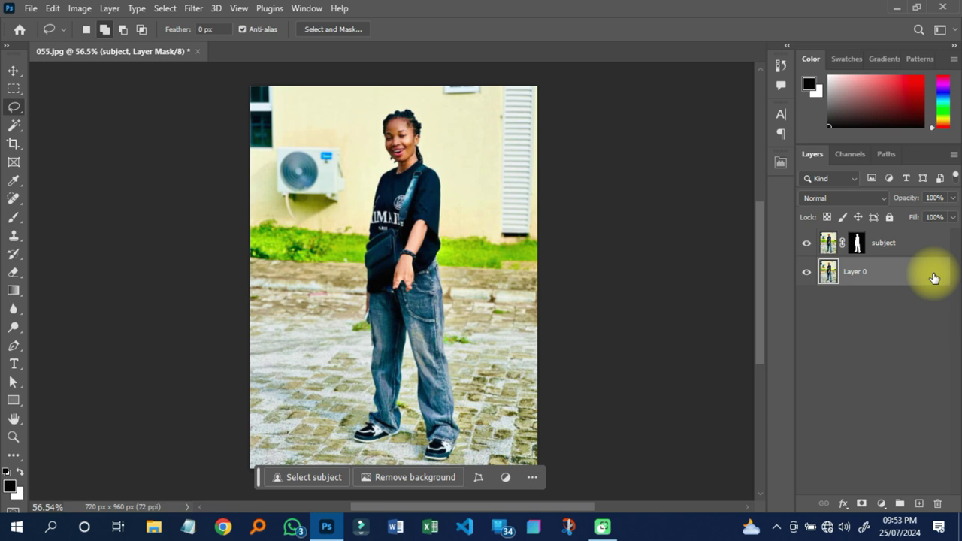
pyautogui.click(934, 278)
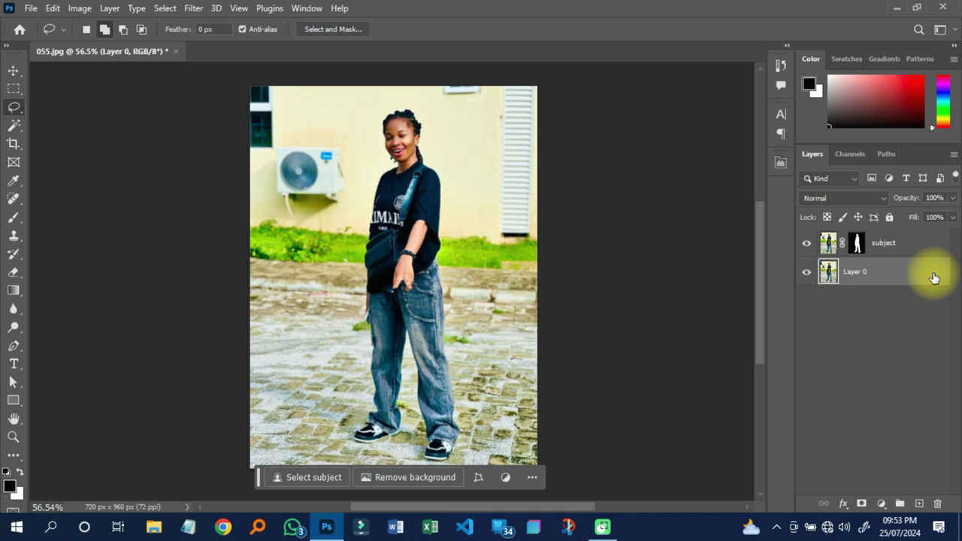
# Place the orange backdrop 03 as a linked layer, scaled to 105.04% to fill the canvas
pyautogui.press('v')
pyautogui.click(30, 8)
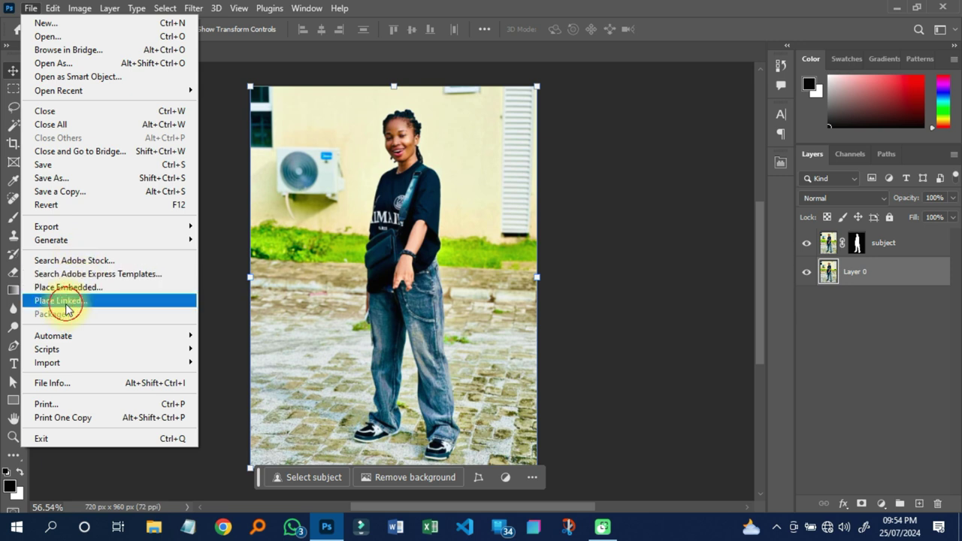
pyautogui.click(64, 301)
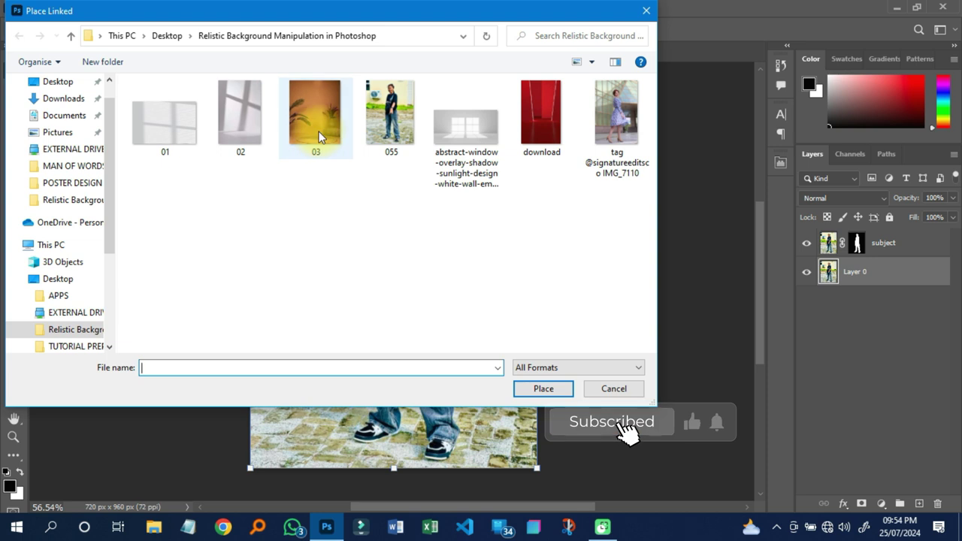
pyautogui.click(317, 125)
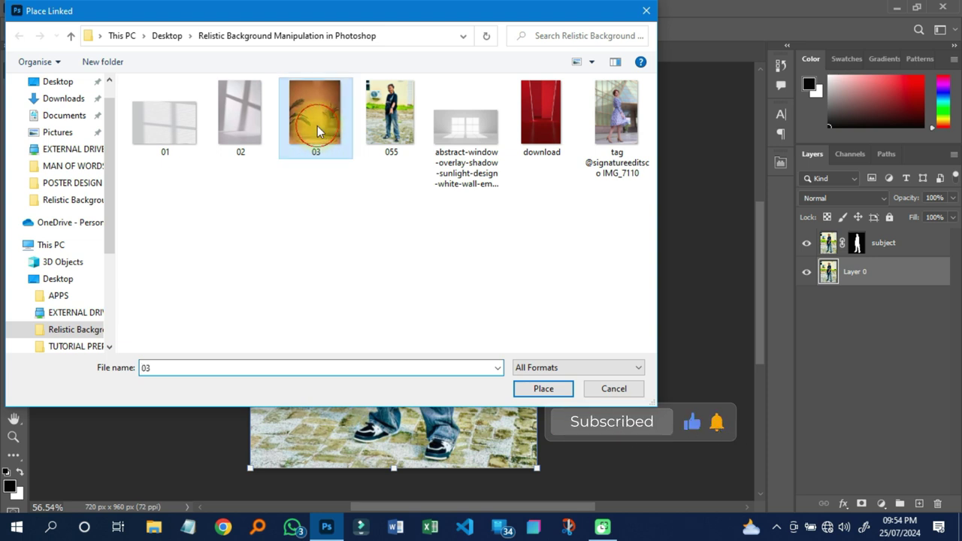
pyautogui.doubleClick(317, 128)
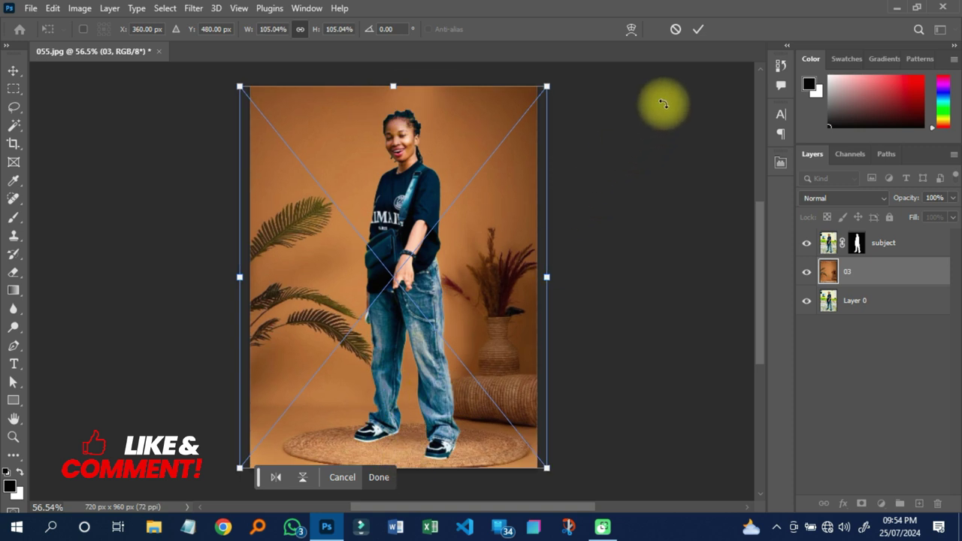
pyautogui.click(692, 29)
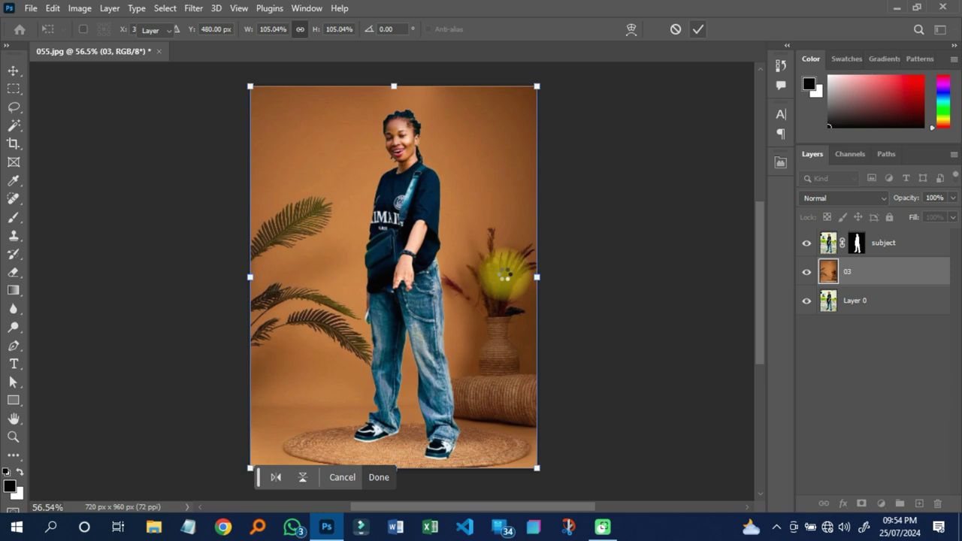
# Commit the 03 backdrop's transform, check the feet, and select layer 03 for adjustment
pyautogui.press('Return')
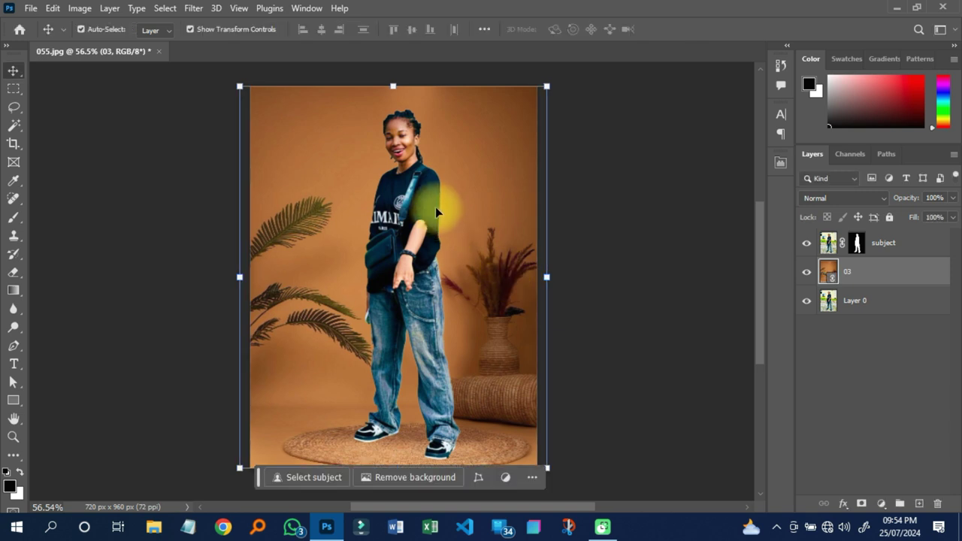
pyautogui.scroll(-1, 429, 146)
pyautogui.scroll(2, 412, 338)
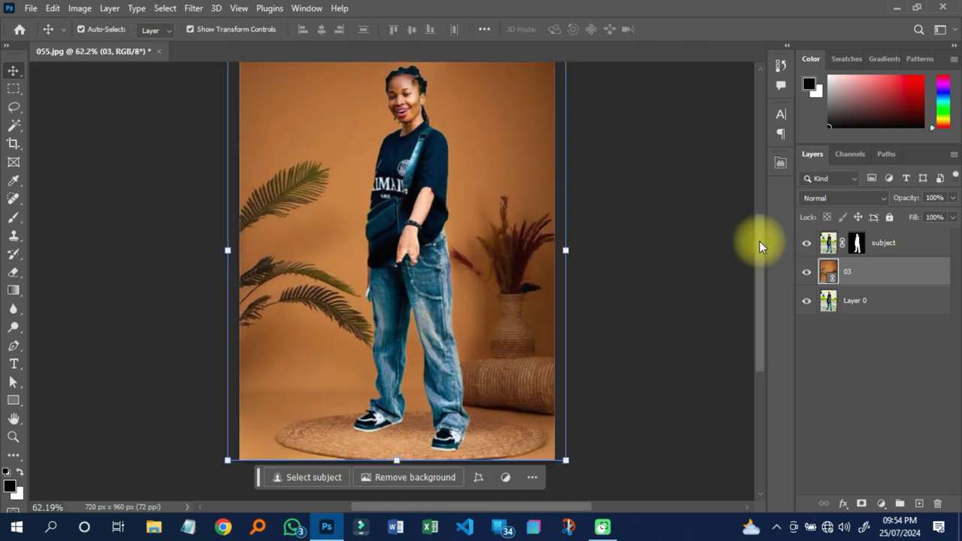
pyautogui.moveTo(758, 241); pyautogui.dragTo(761, 276)
pyautogui.scroll(6, 386, 397)
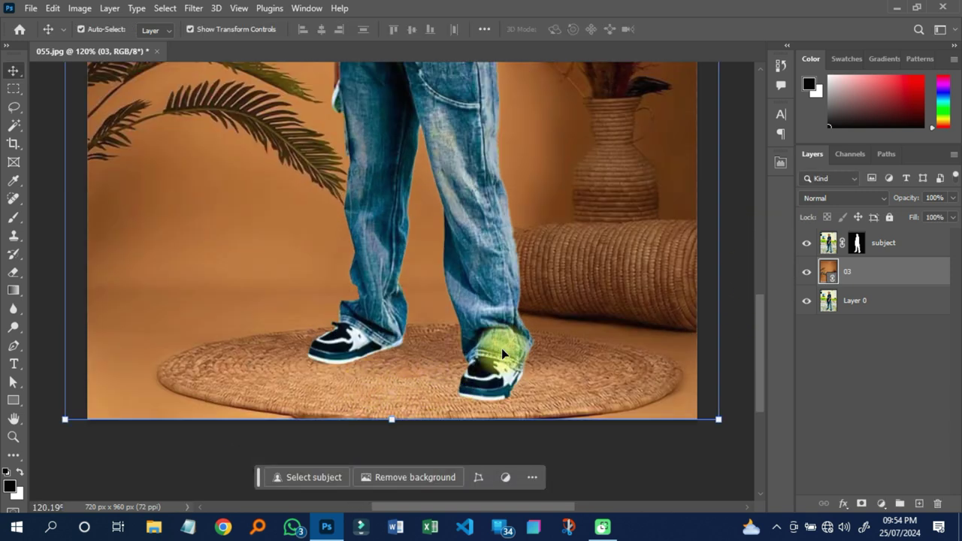
pyautogui.scroll(-4, 449, 380)
pyautogui.scroll(-1, 448, 380)
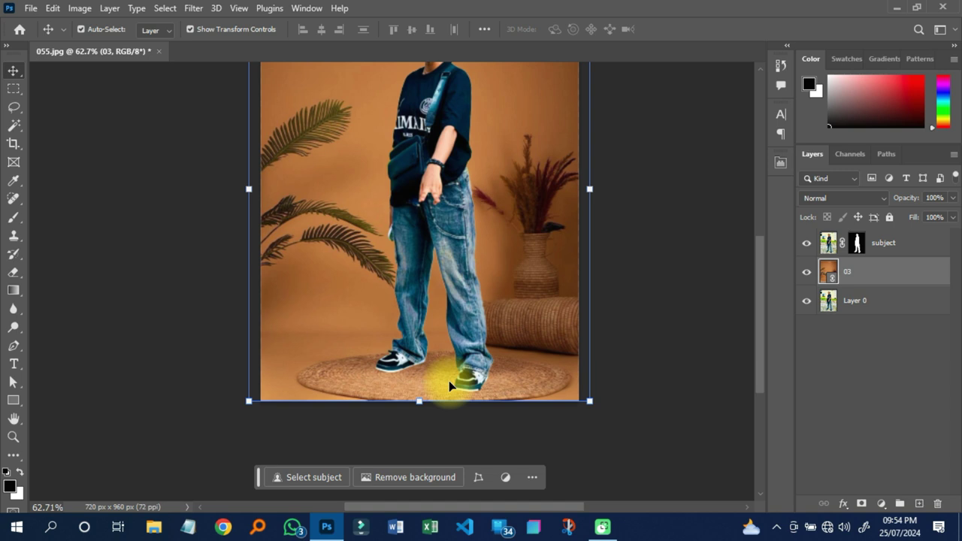
pyautogui.scroll(-2, 449, 380)
pyautogui.scroll(1, 460, 317)
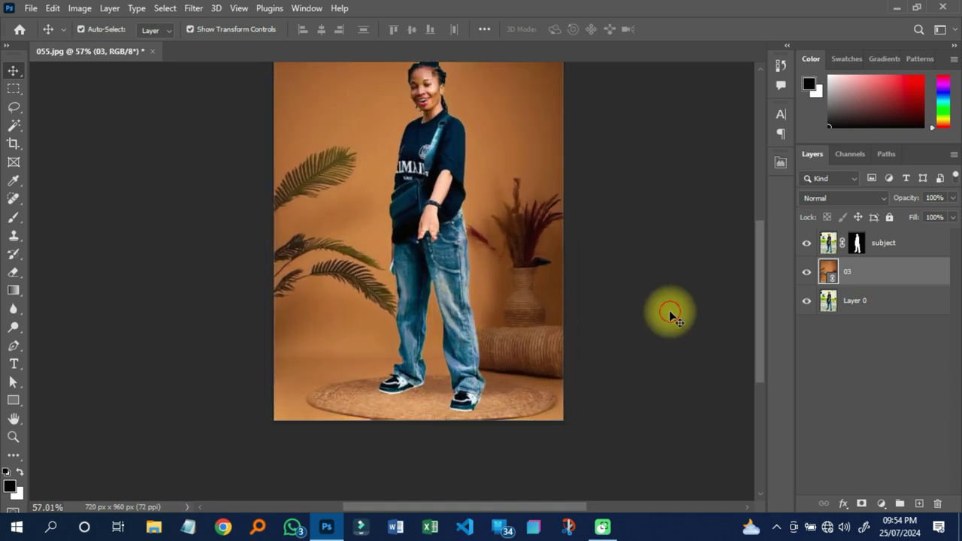
pyautogui.click(842, 271)
pyautogui.click(79, 8)
# Colorize the 03 backdrop, sweeping the hue through green, teal and pink before stopping at Hue 217
pyautogui.moveTo(150, 42)
pyautogui.click(247, 118)
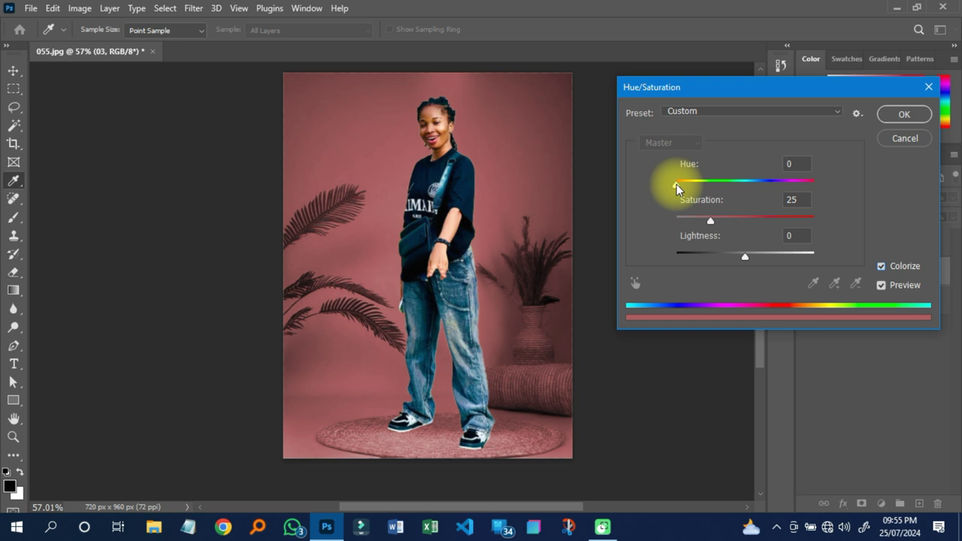
pyautogui.moveTo(677, 185); pyautogui.dragTo(679, 184)
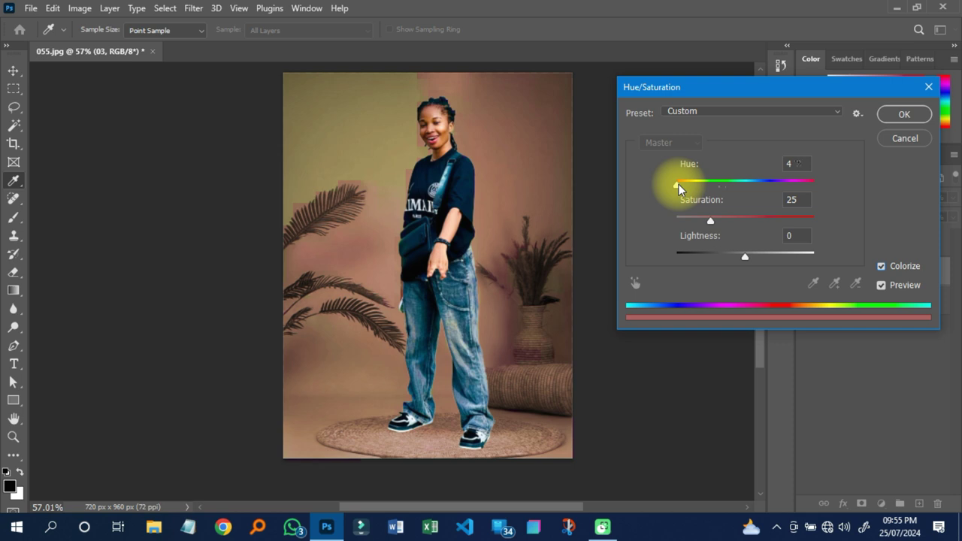
pyautogui.moveTo(678, 188); pyautogui.dragTo(727, 191)
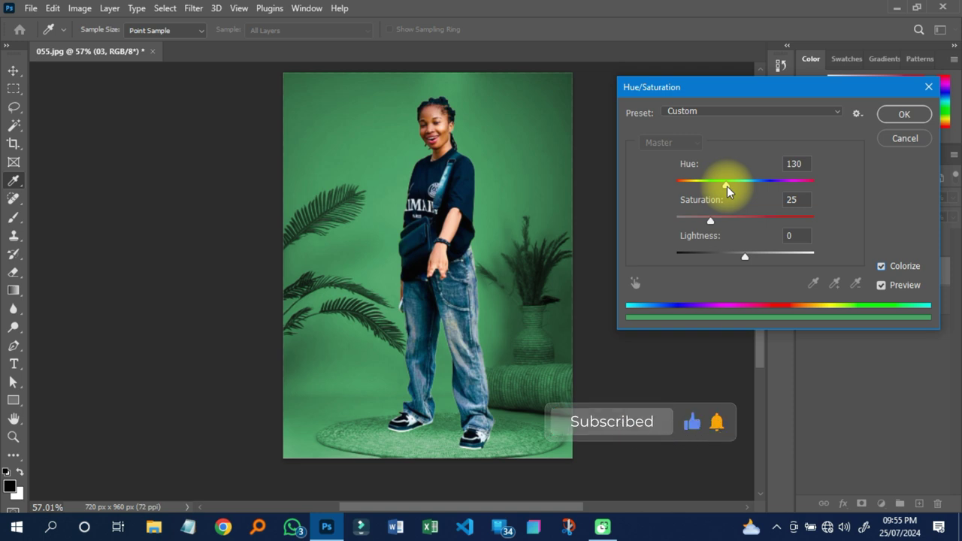
pyautogui.moveTo(727, 191); pyautogui.dragTo(739, 186)
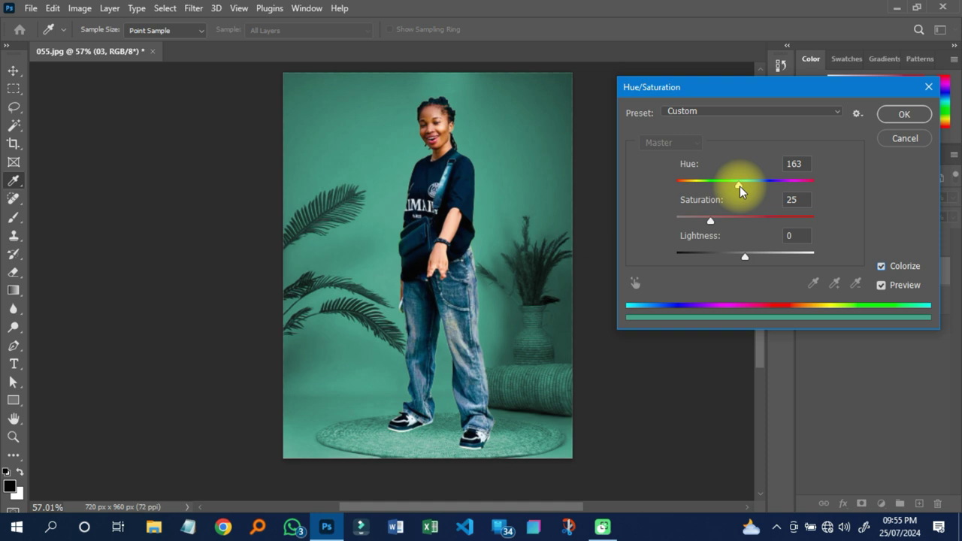
pyautogui.moveTo(740, 186); pyautogui.dragTo(754, 188)
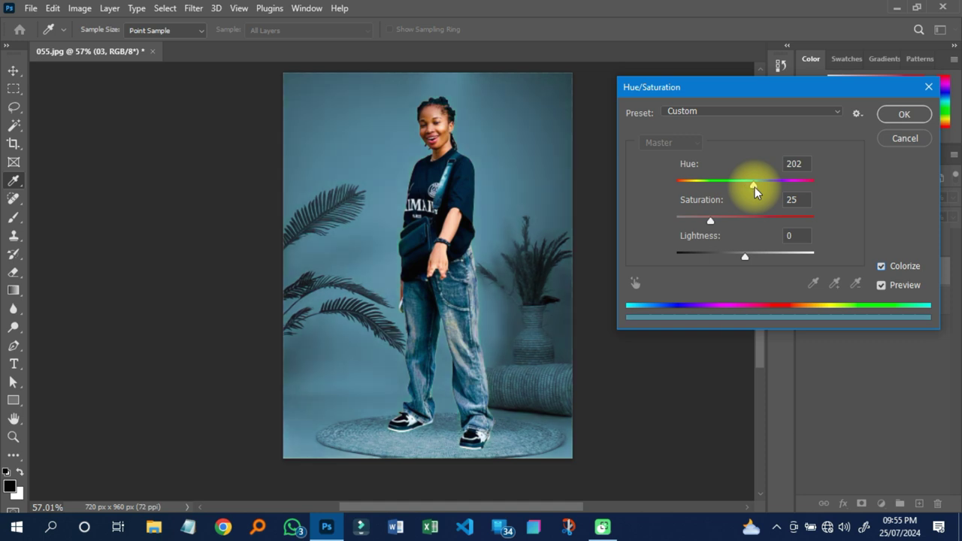
pyautogui.moveTo(755, 187); pyautogui.dragTo(727, 179)
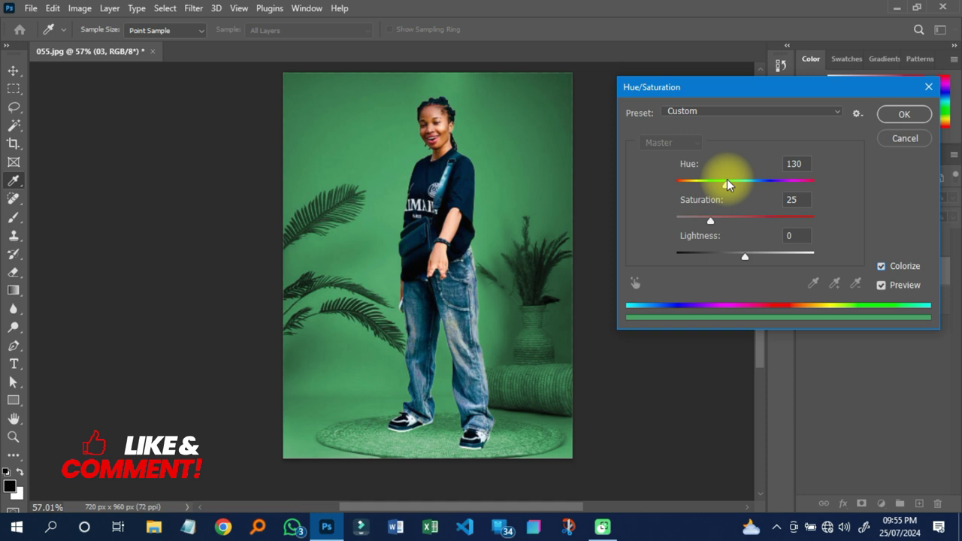
pyautogui.moveTo(726, 179); pyautogui.dragTo(759, 183)
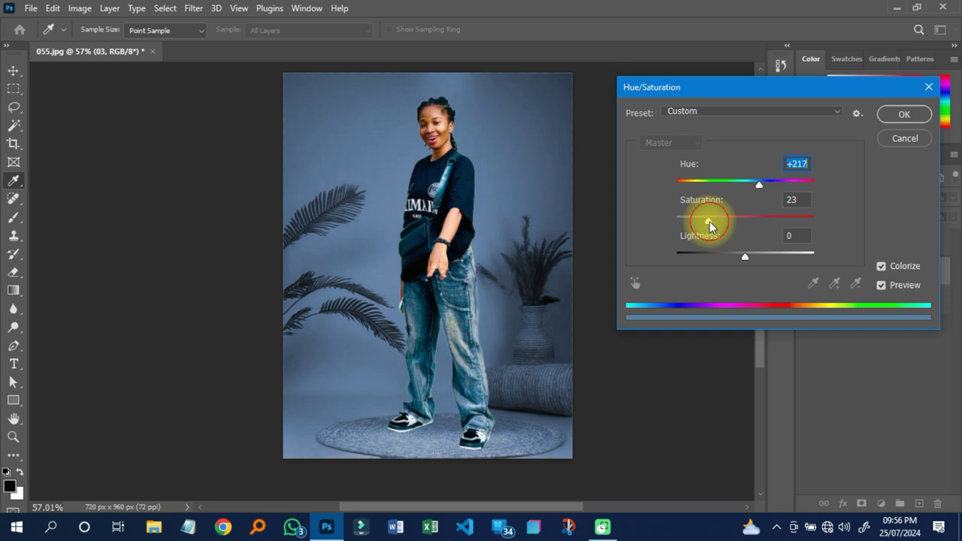
# Set the backdrop colorize to Hue 217 with Saturation 36 and apply it
pyautogui.moveTo(710, 222); pyautogui.dragTo(737, 222)
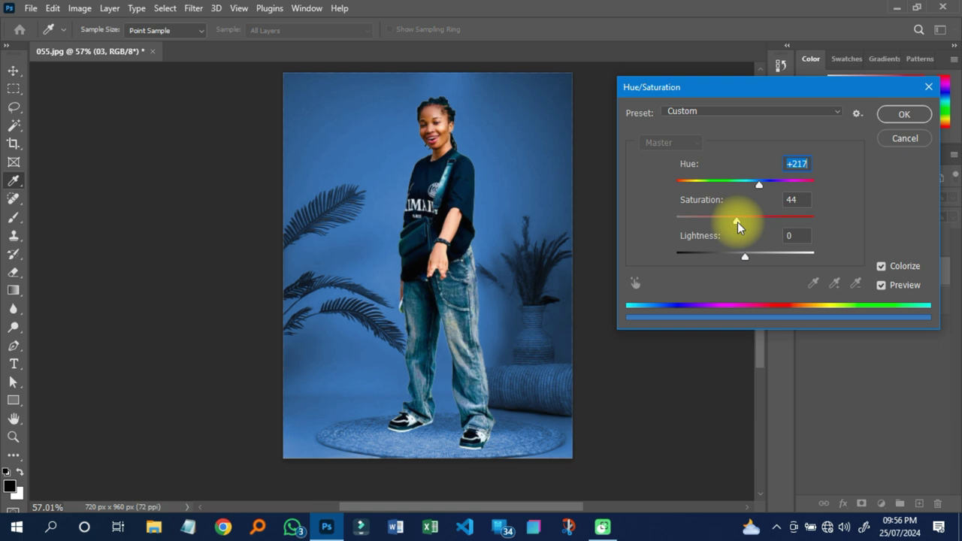
pyautogui.moveTo(737, 221); pyautogui.dragTo(820, 225)
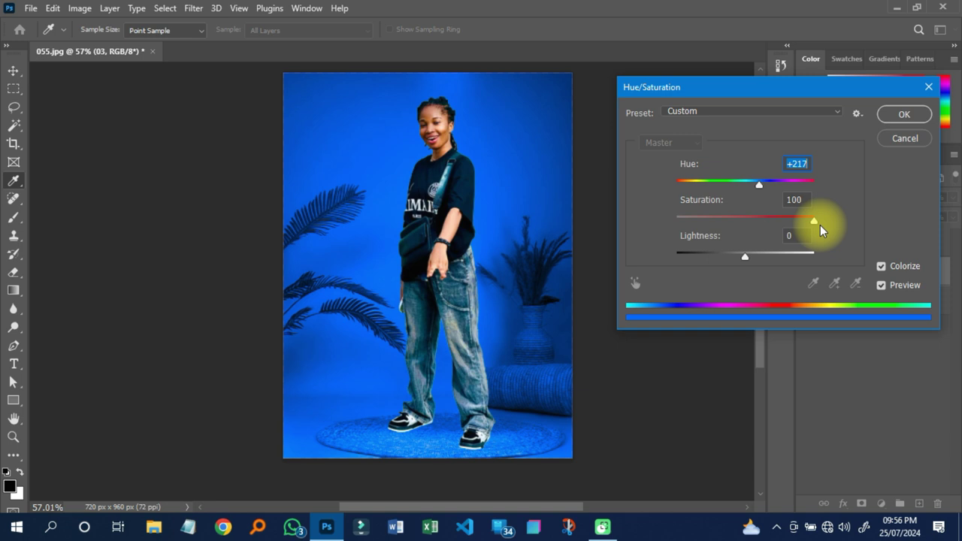
pyautogui.moveTo(820, 225); pyautogui.dragTo(755, 222)
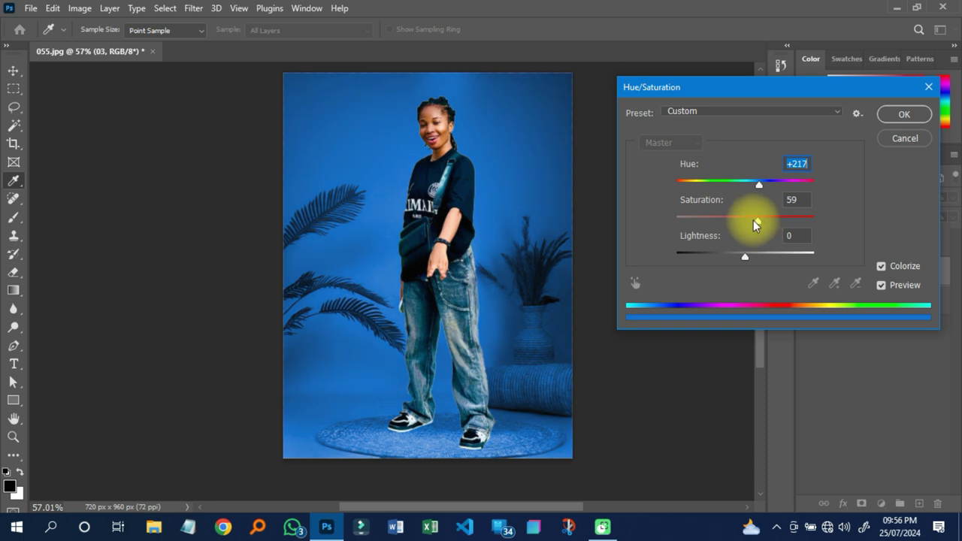
pyautogui.moveTo(754, 222); pyautogui.dragTo(727, 220)
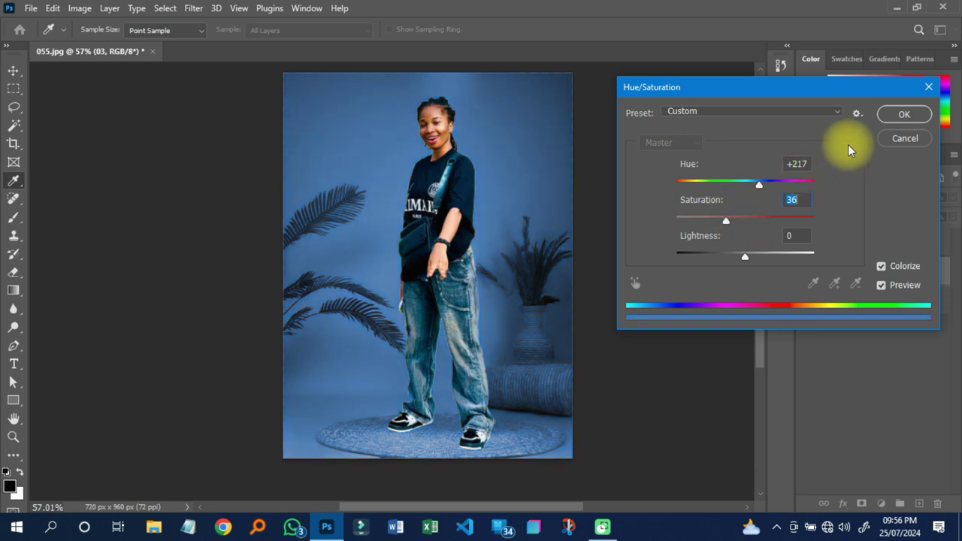
pyautogui.click(891, 113)
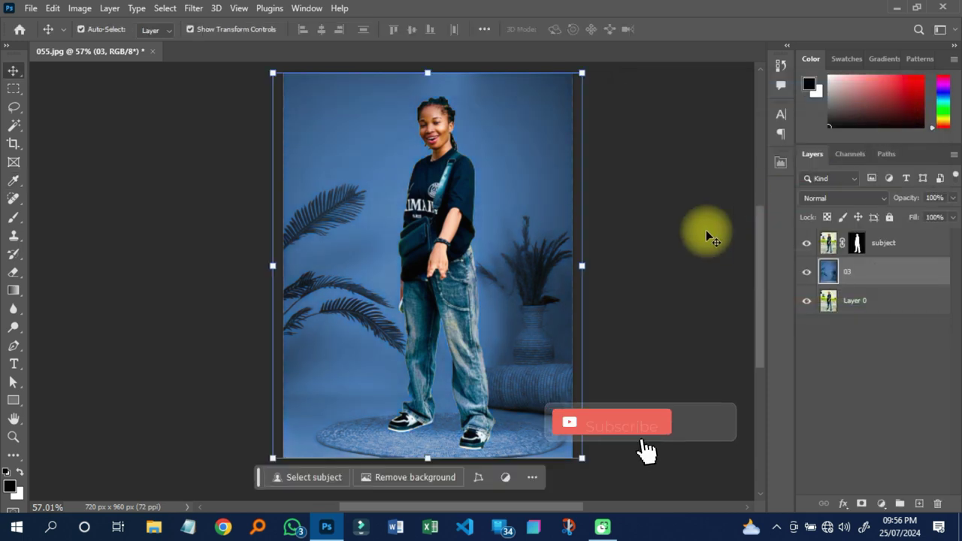
# Deselect, zoom in on the girl's shoes on the blue rug, and select Layer 0
pyautogui.click(671, 282)
pyautogui.scroll(-1, 494, 300)
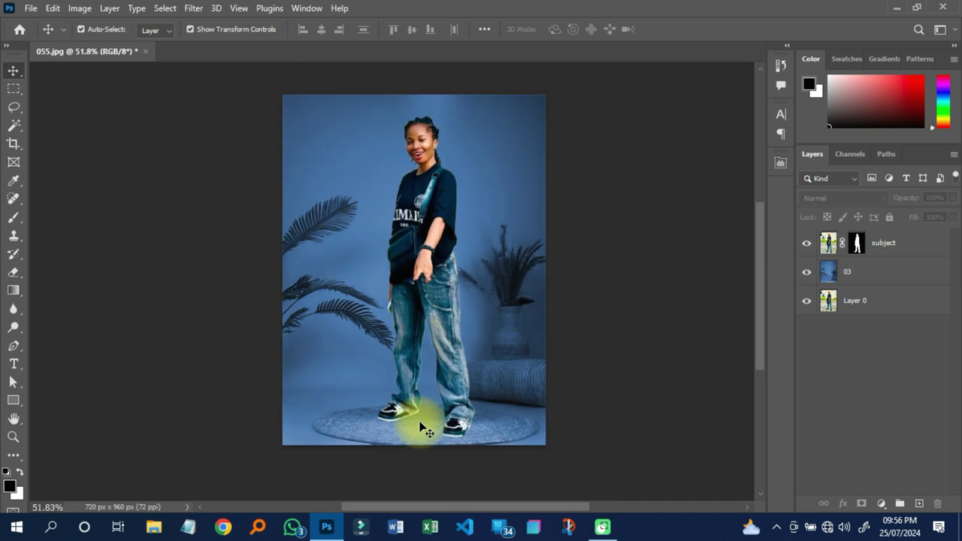
pyautogui.scroll(2, 414, 419)
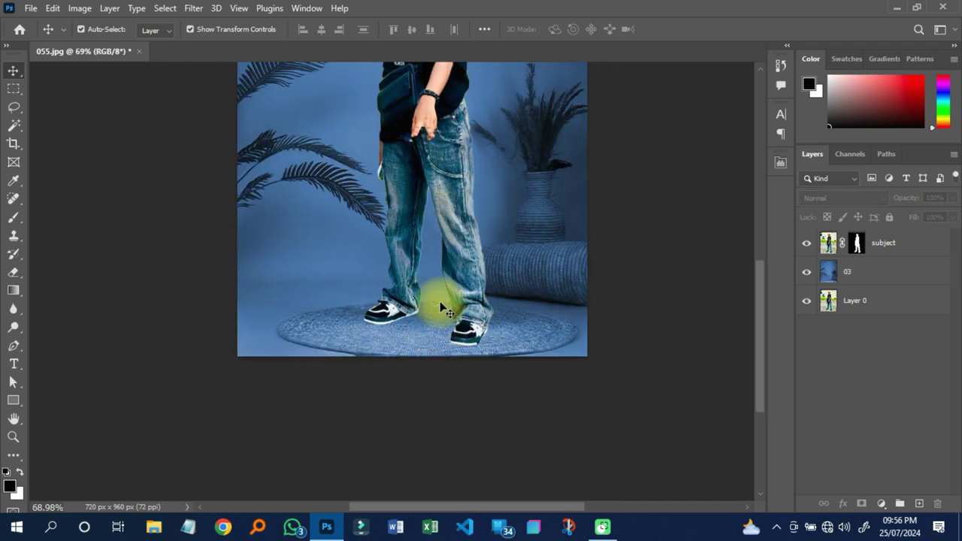
pyautogui.scroll(2, 443, 308)
pyautogui.scroll(2, 443, 308)
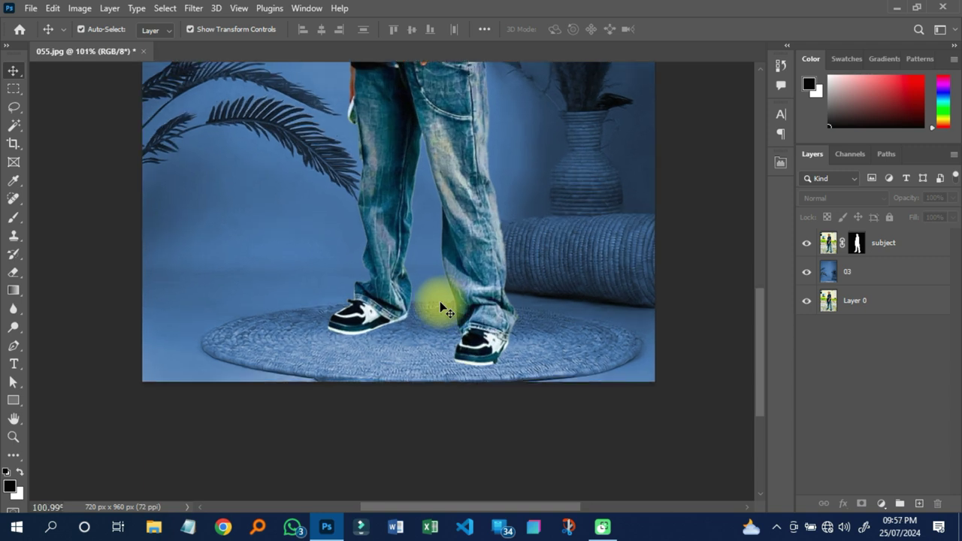
pyautogui.scroll(1, 443, 308)
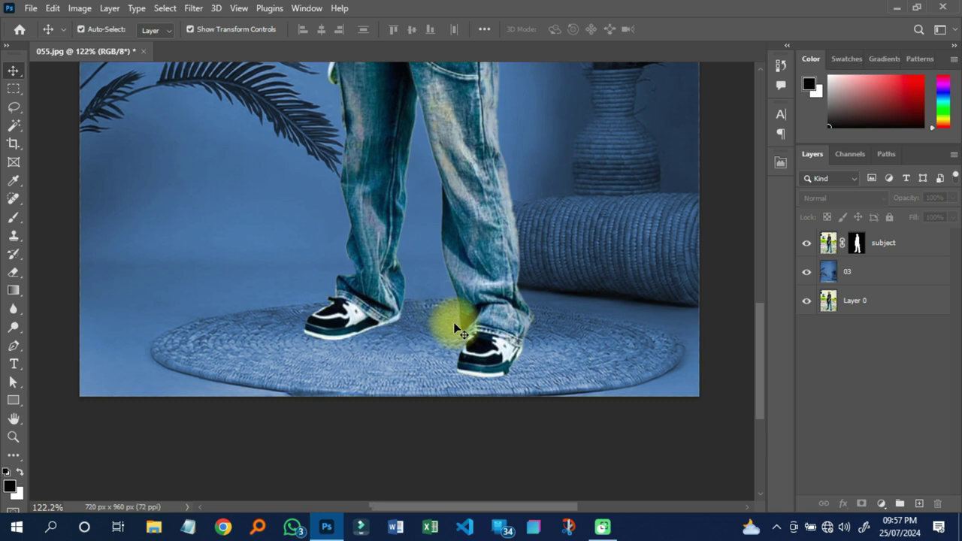
pyautogui.scroll(1, 459, 329)
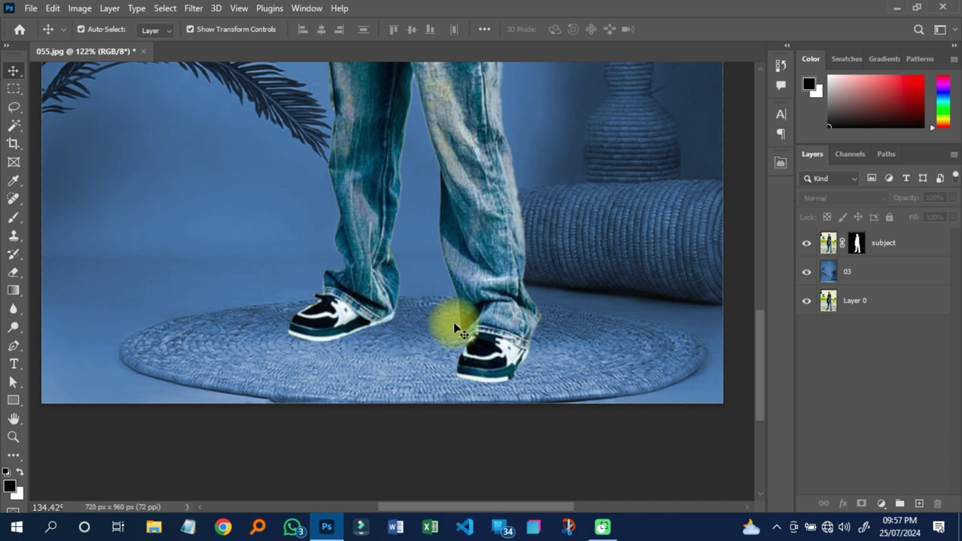
pyautogui.scroll(5, 453, 325)
pyautogui.click(891, 300)
# Duplicate Layer 0 and move Layer 0 copy above the 03 backdrop layer
pyautogui.rightClick(891, 301)
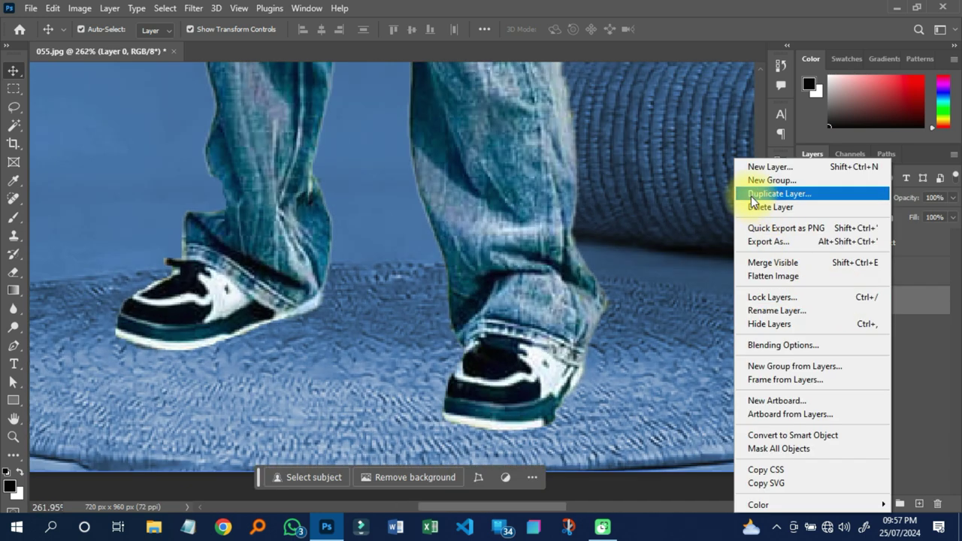
pyautogui.click(752, 195)
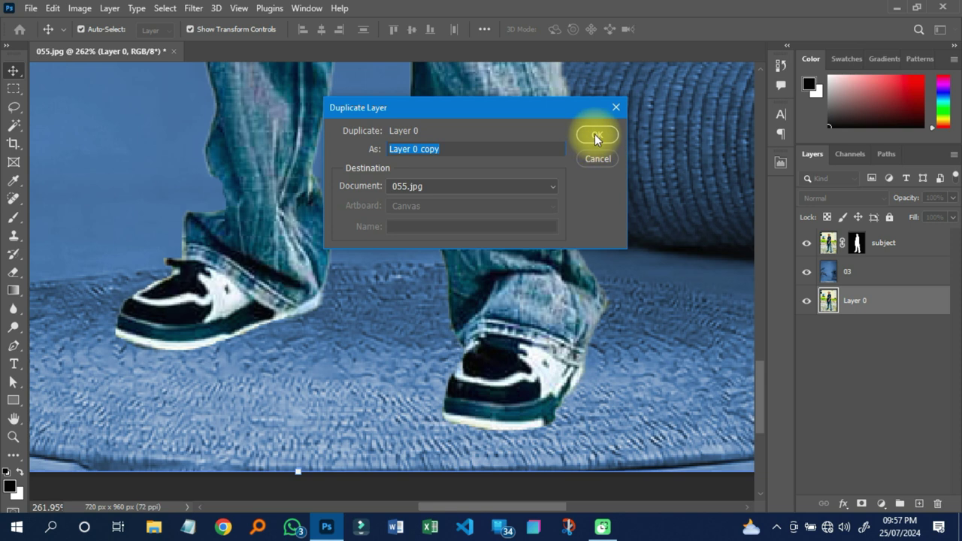
pyautogui.click(595, 133)
pyautogui.moveTo(861, 303); pyautogui.dragTo(858, 266)
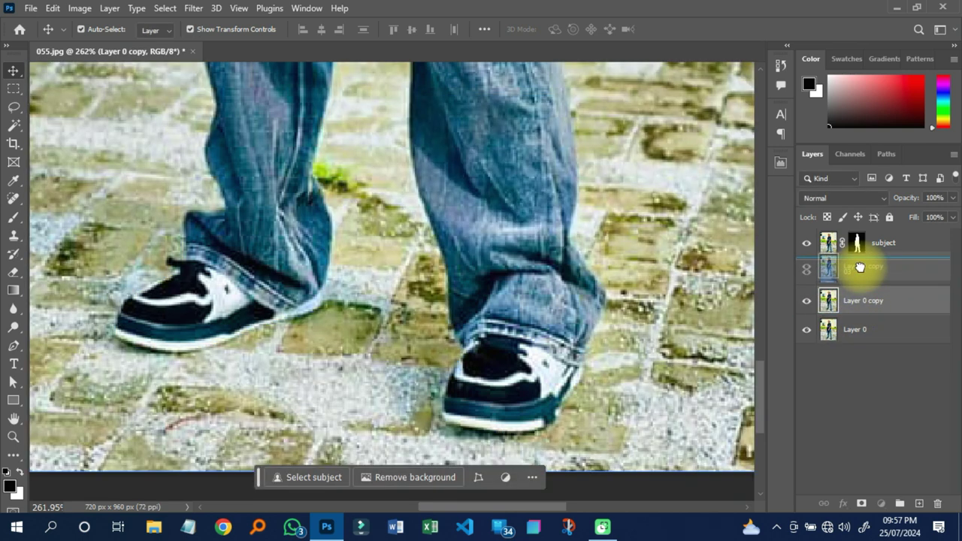
# Set Layer 0 copy to Multiply blending over the blue backdrop
pyautogui.scroll(-5, 533, 295)
pyautogui.hotkey('shift', 'alt', 'm')
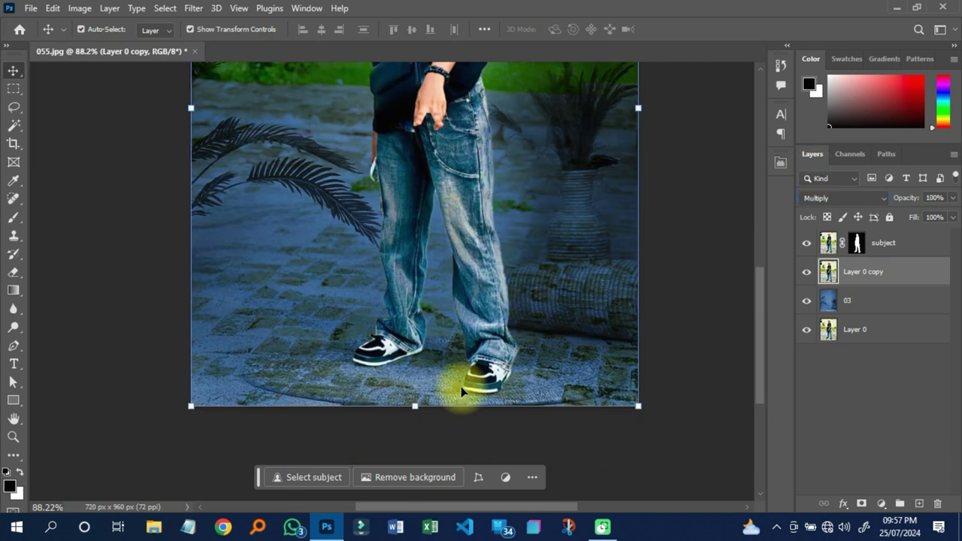
pyautogui.click(318, 450)
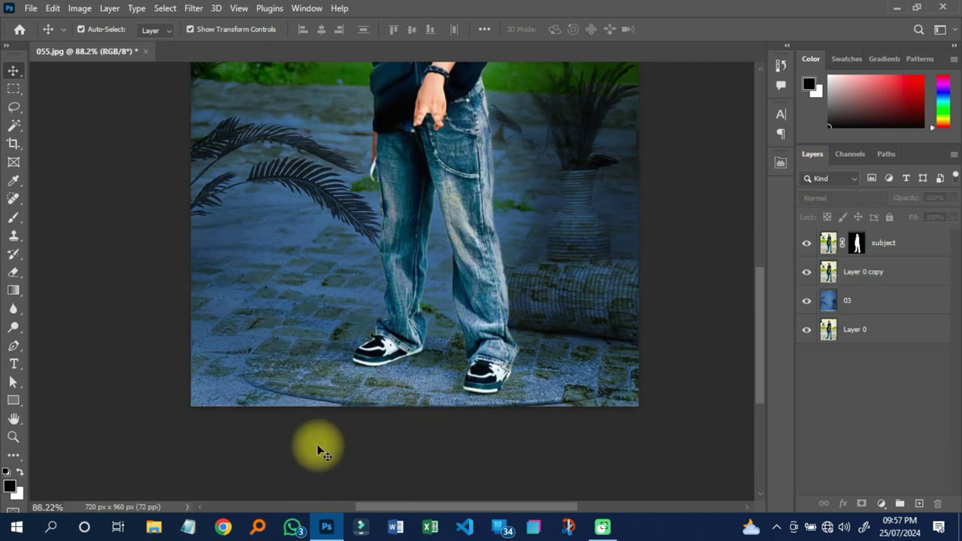
pyautogui.scroll(-2, 318, 449)
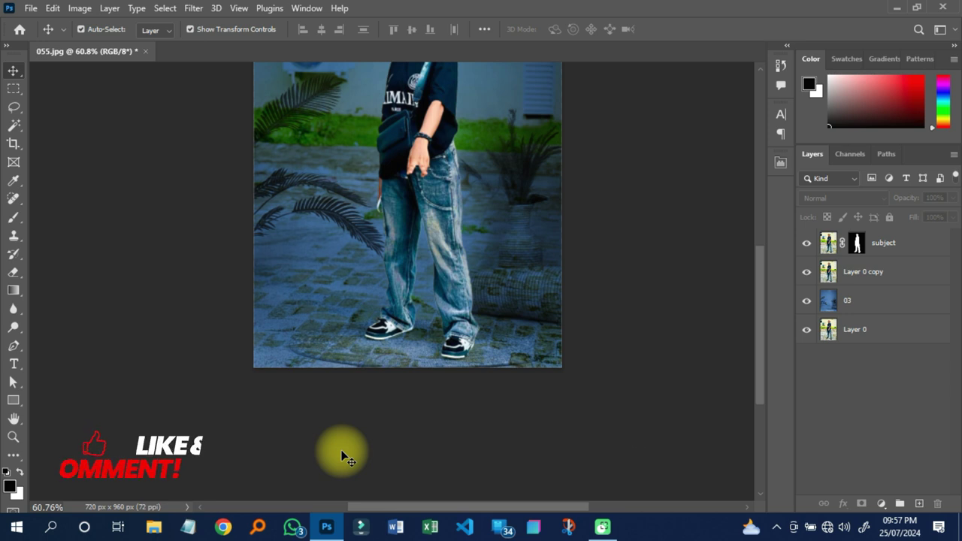
pyautogui.scroll(-5, 345, 455)
pyautogui.scroll(5, 388, 285)
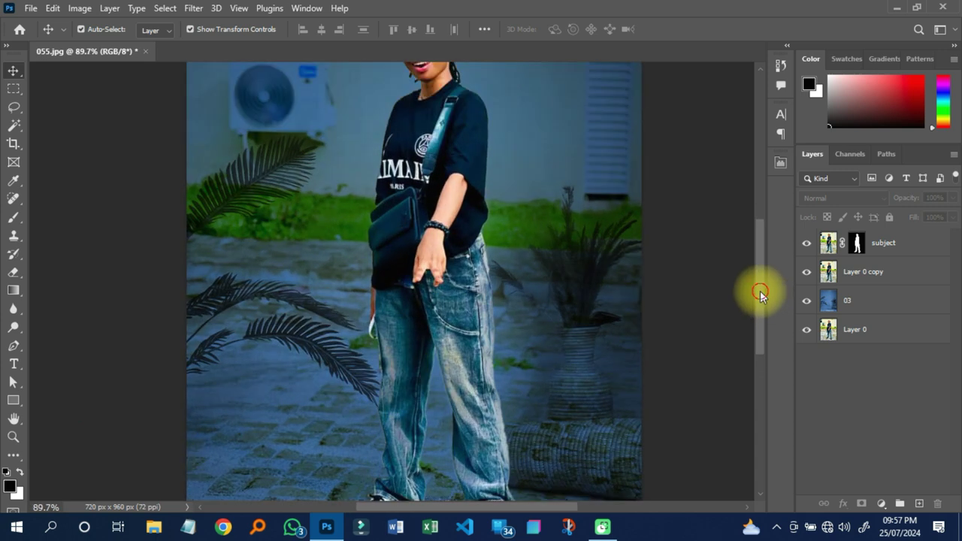
pyautogui.moveTo(759, 291); pyautogui.dragTo(755, 336)
# Toggle Layer 0 copy's visibility to compare, then add a layer mask to it
pyautogui.click(806, 271)
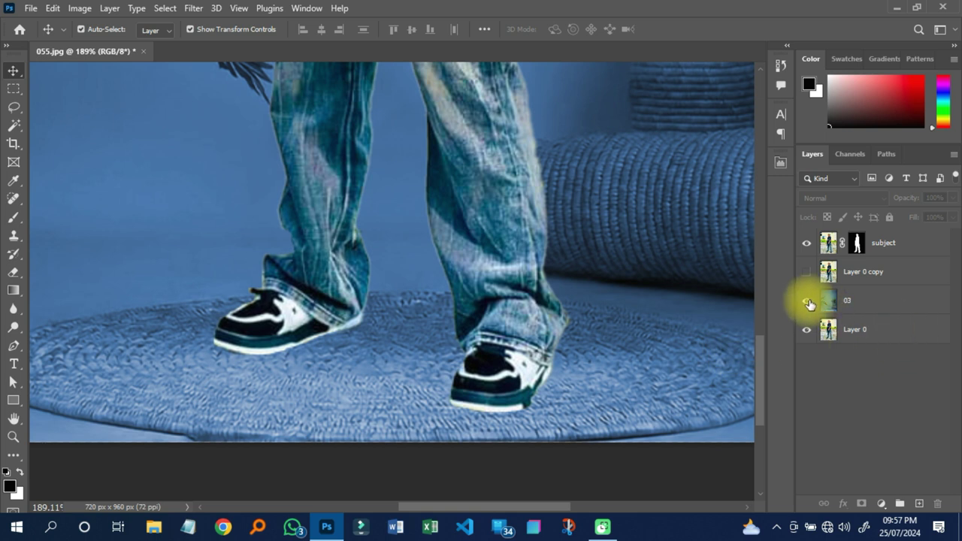
pyautogui.click(807, 272)
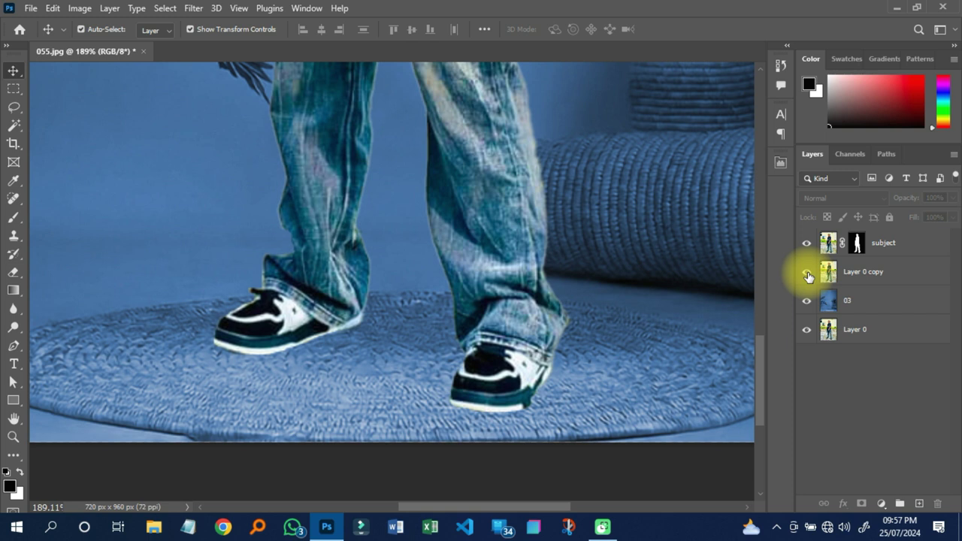
pyautogui.click(806, 273)
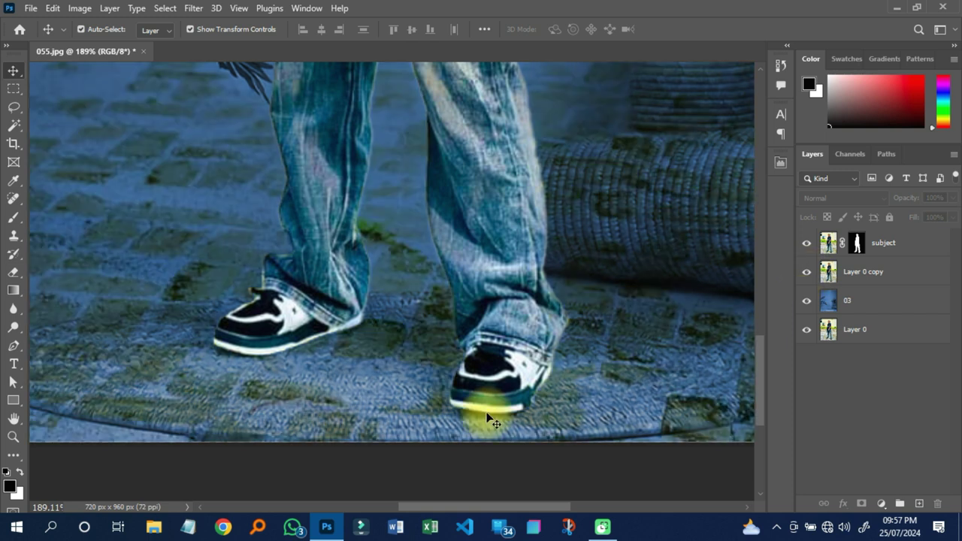
pyautogui.scroll(-3, 487, 418)
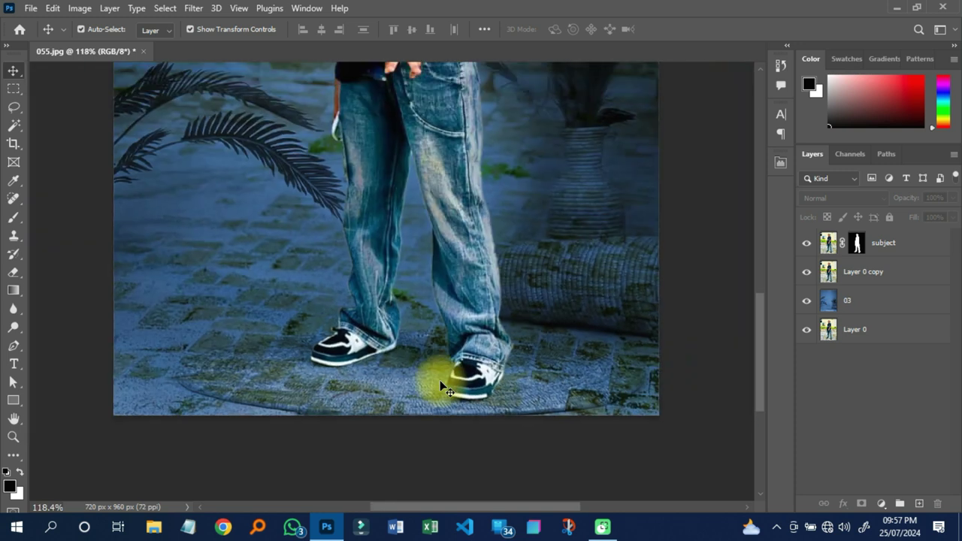
pyautogui.scroll(-3, 443, 387)
pyautogui.scroll(1, 432, 266)
pyautogui.click(864, 272)
pyautogui.click(862, 505)
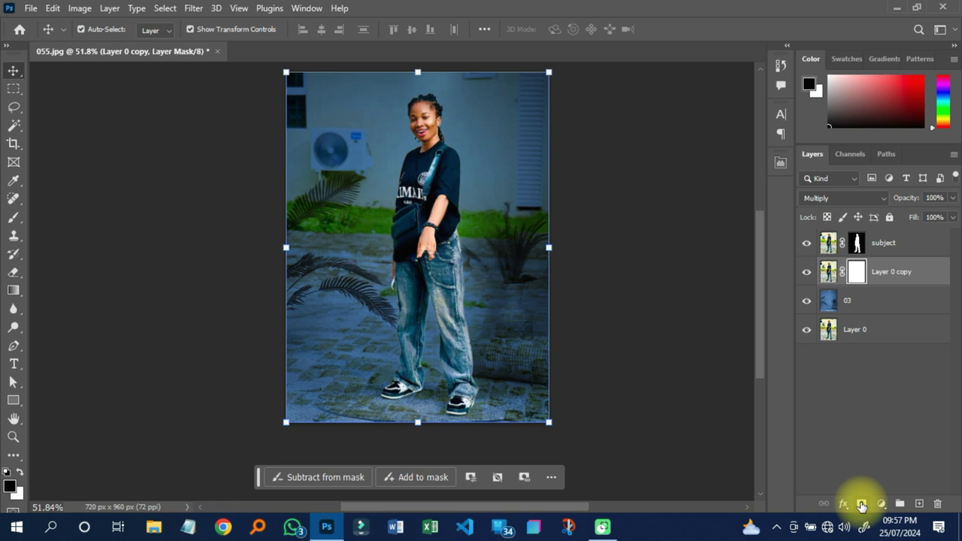
# Paint black on the Layer 0 copy mask to hide the cobblestones across the background
pyautogui.press('b')
pyautogui.moveTo(538, 148); pyautogui.dragTo(362, 146)
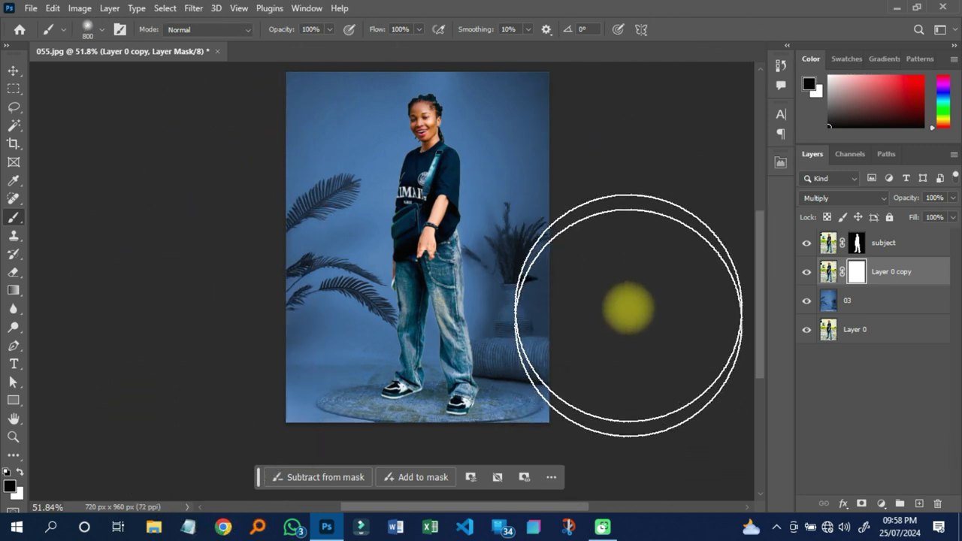
pyautogui.moveTo(584, 220)
pyautogui.mouseDown()
pyautogui.moveTo(515, 183)
pyautogui.moveTo(383, 218)
pyautogui.mouseUp()
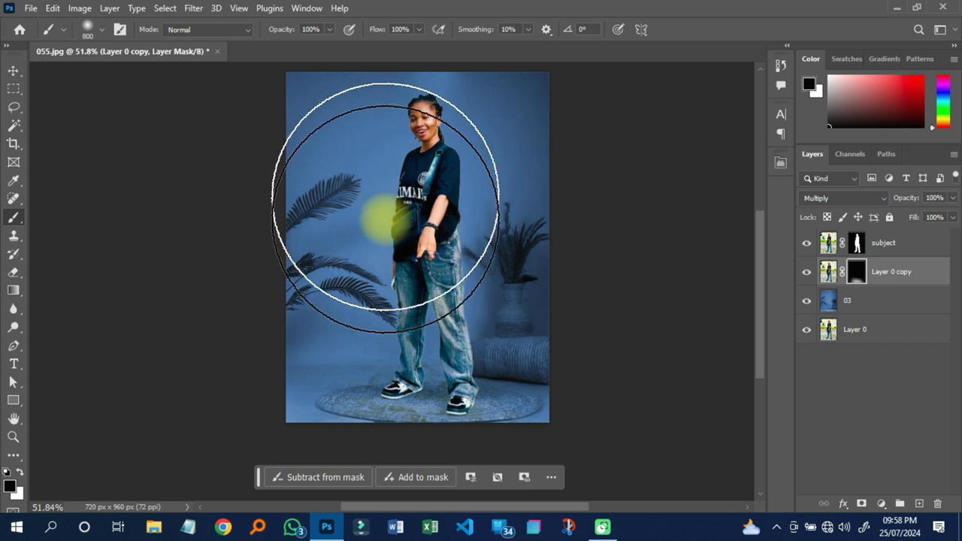
pyautogui.scroll(2, 383, 218)
pyautogui.moveTo(760, 237); pyautogui.dragTo(766, 299)
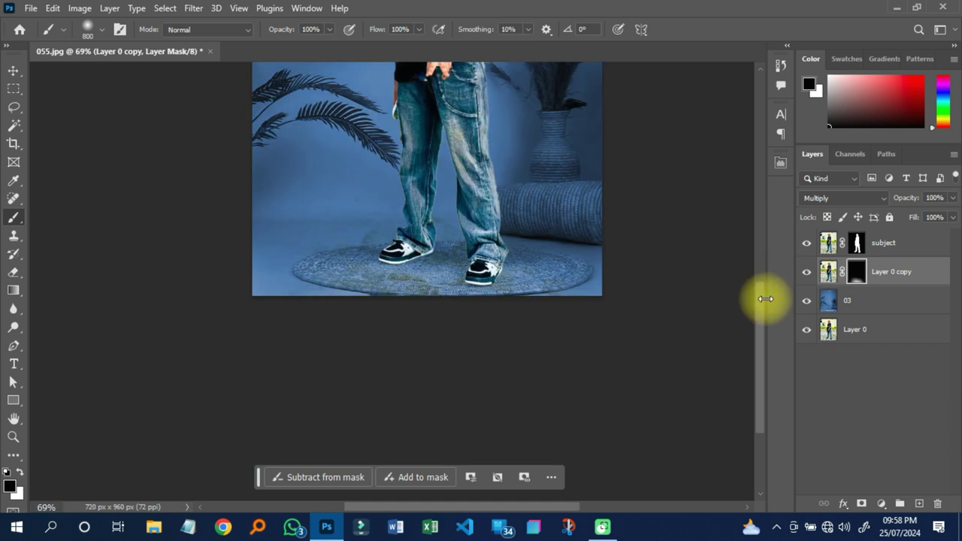
# Shrink the brush to a small size and zoom in for detail near the feet
pyautogui.press('[')
pyautogui.press('[')
pyautogui.press('[')
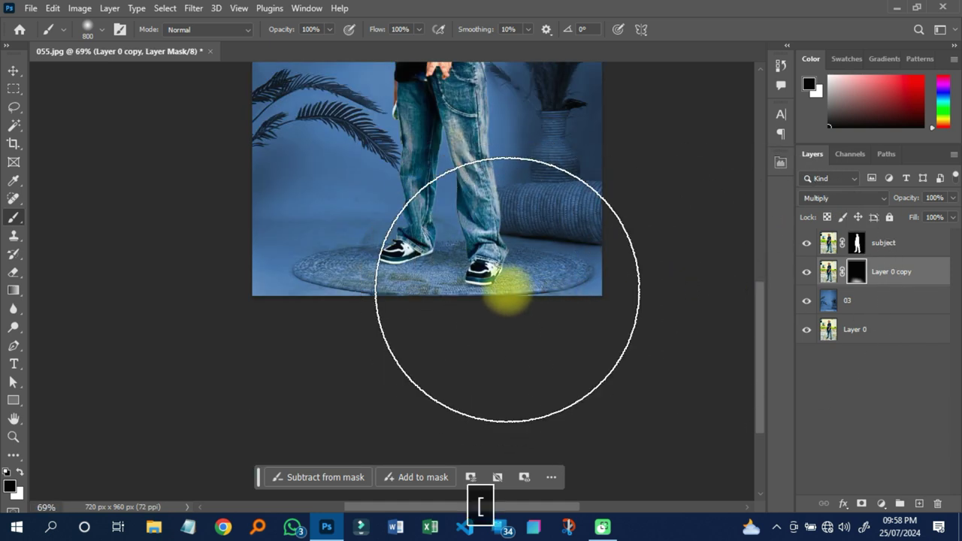
pyautogui.press('[')
pyautogui.press('[')
pyautogui.press('[')
pyautogui.press('[')
pyautogui.press('[')
pyautogui.press('[')
pyautogui.press('[')
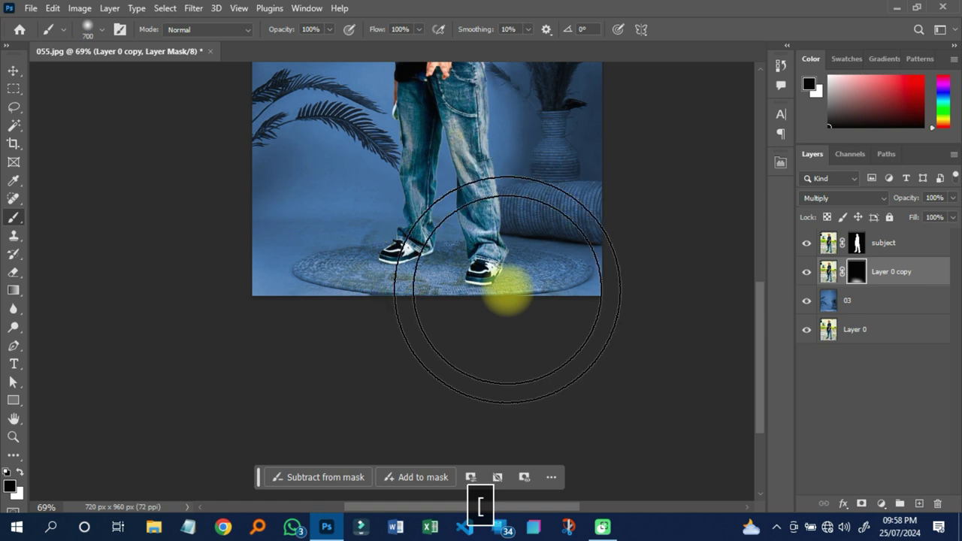
pyautogui.scroll(1, 576, 235)
pyautogui.scroll(2, 576, 235)
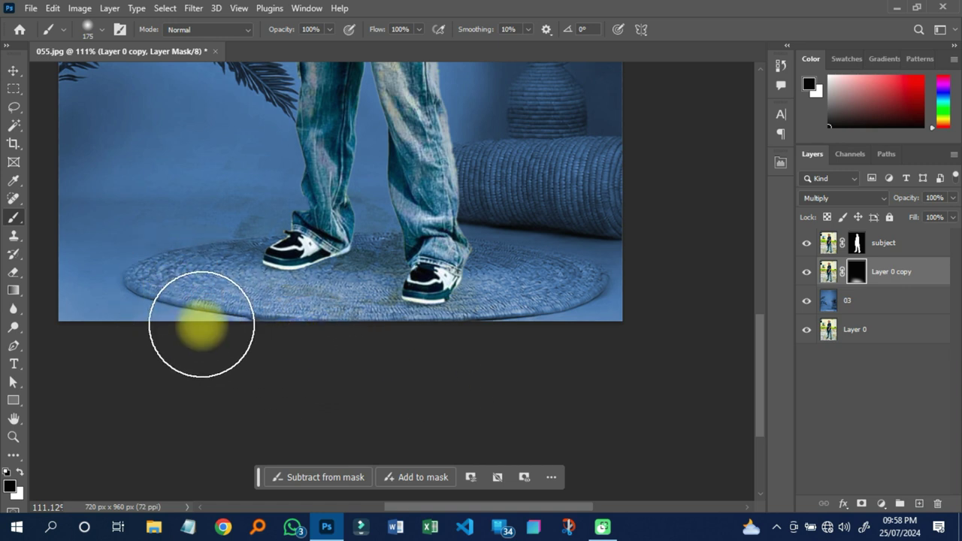
pyautogui.press('[')
pyautogui.press('[')
pyautogui.press('[')
pyautogui.press('[')
pyautogui.press('[')
pyautogui.press('[')
pyautogui.press('[')
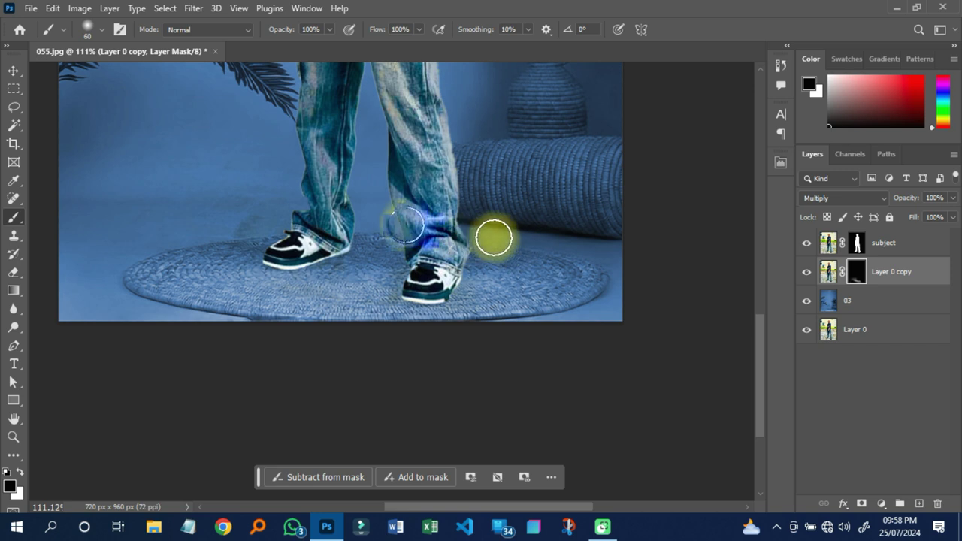
# Paint white on the mask to restore the original right shoe, then fit the image on screen
pyautogui.press('x')
pyautogui.click(416, 281)
pyautogui.moveTo(416, 280)
pyautogui.mouseDown()
pyautogui.moveTo(458, 273)
pyautogui.moveTo(444, 280)
pyautogui.mouseUp()
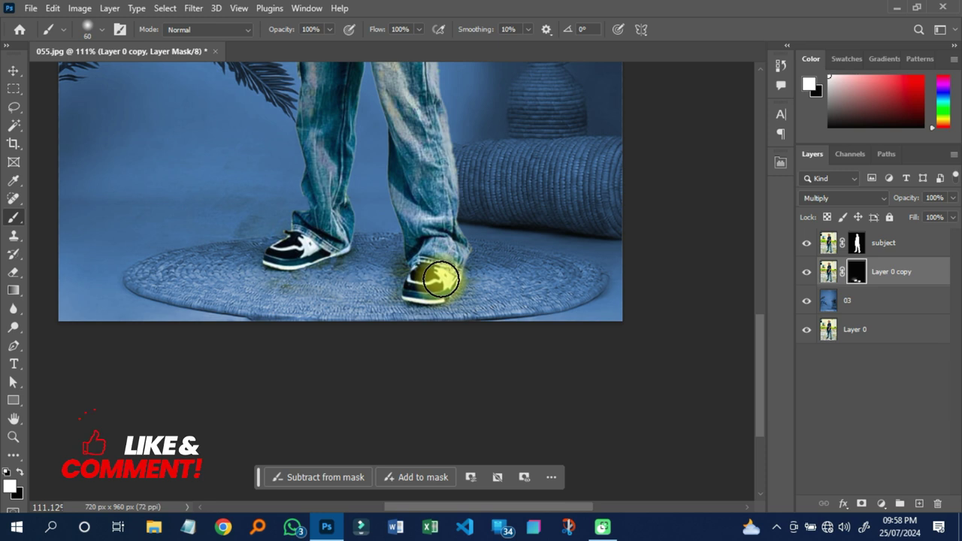
pyautogui.hotkey('ctrl', '0')
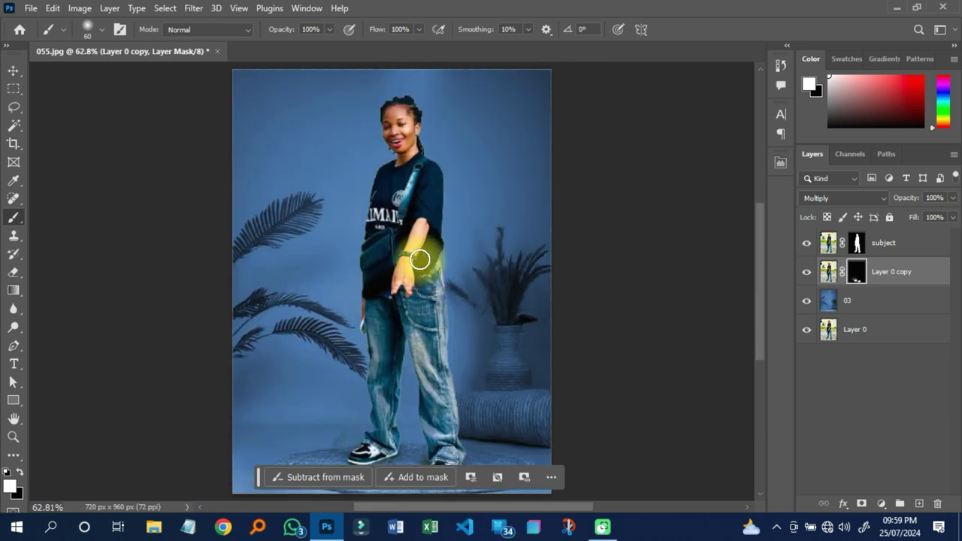
pyautogui.scroll(3, 416, 94)
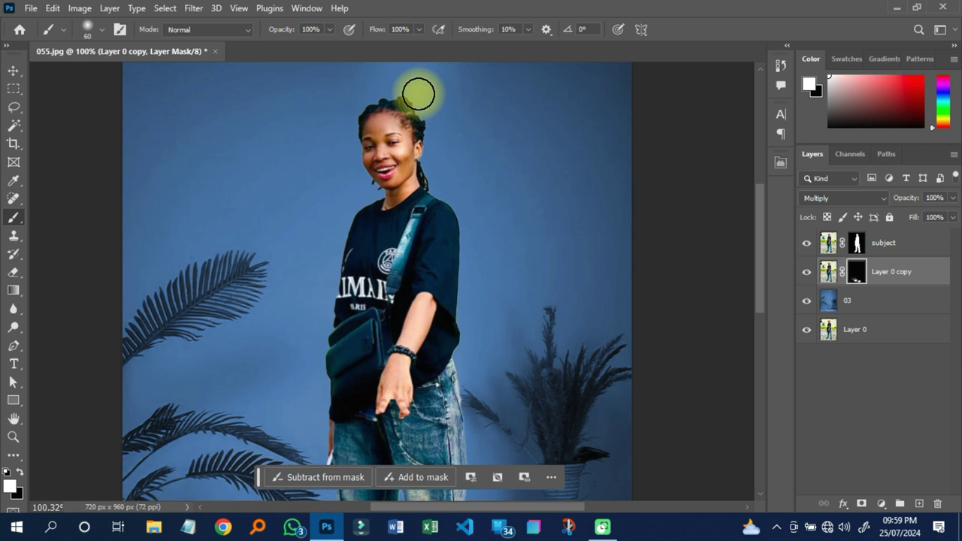
pyautogui.scroll(1, 418, 93)
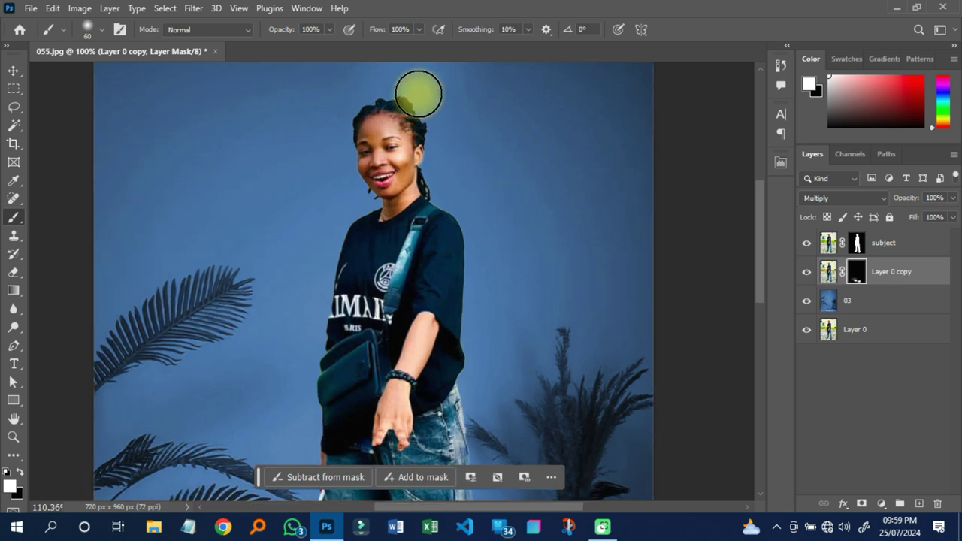
pyautogui.scroll(-4, 418, 93)
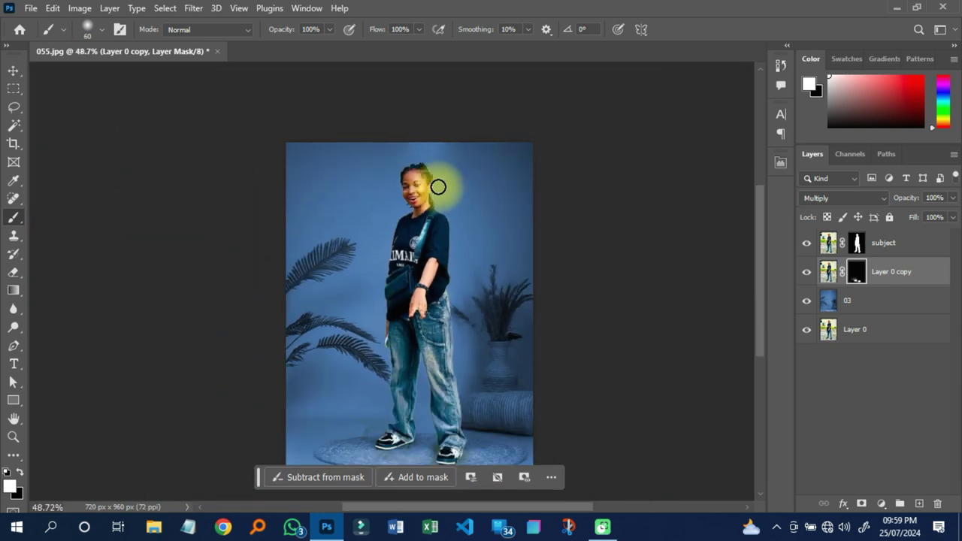
pyautogui.scroll(2, 441, 328)
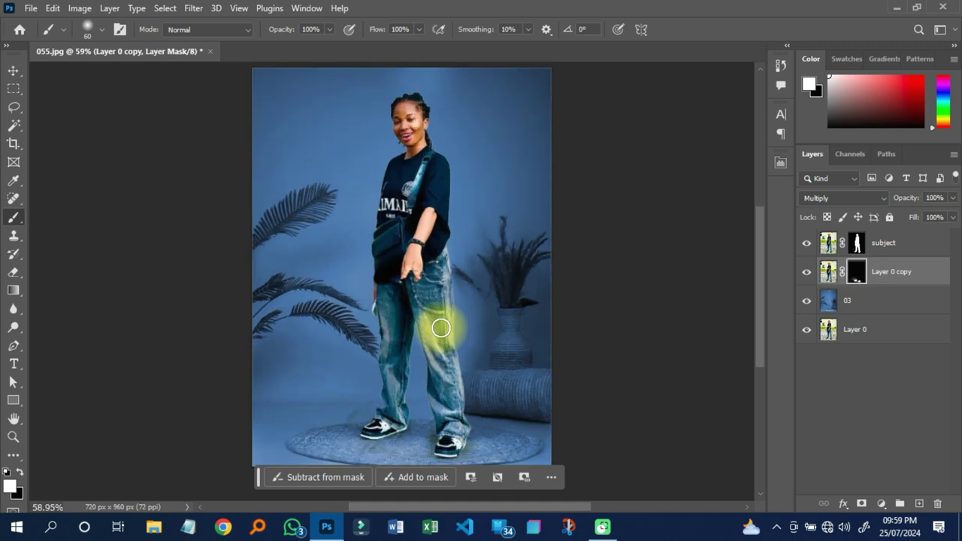
# Hide the blue 03 layer and place the red download image as a linked layer
pyautogui.click(13, 71)
pyautogui.click(372, 212)
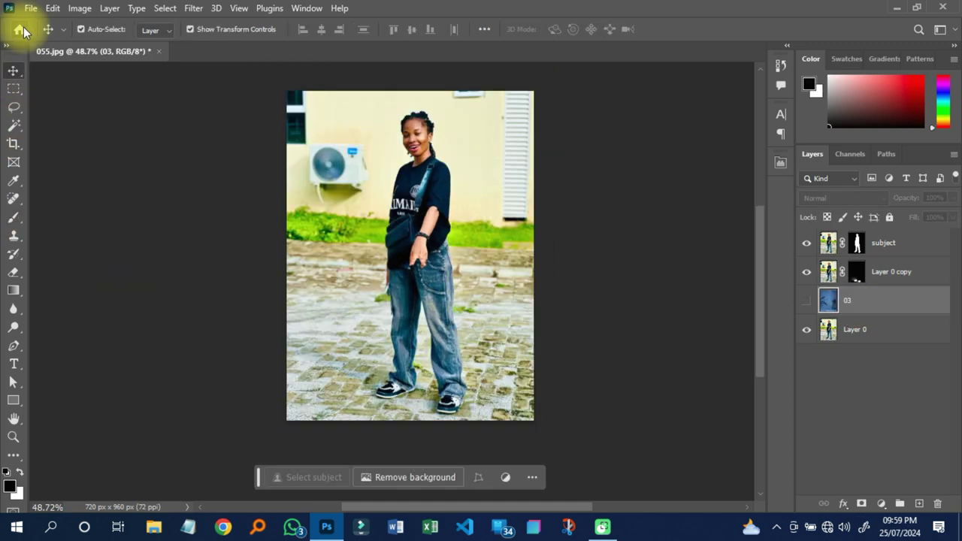
pyautogui.click(27, 8)
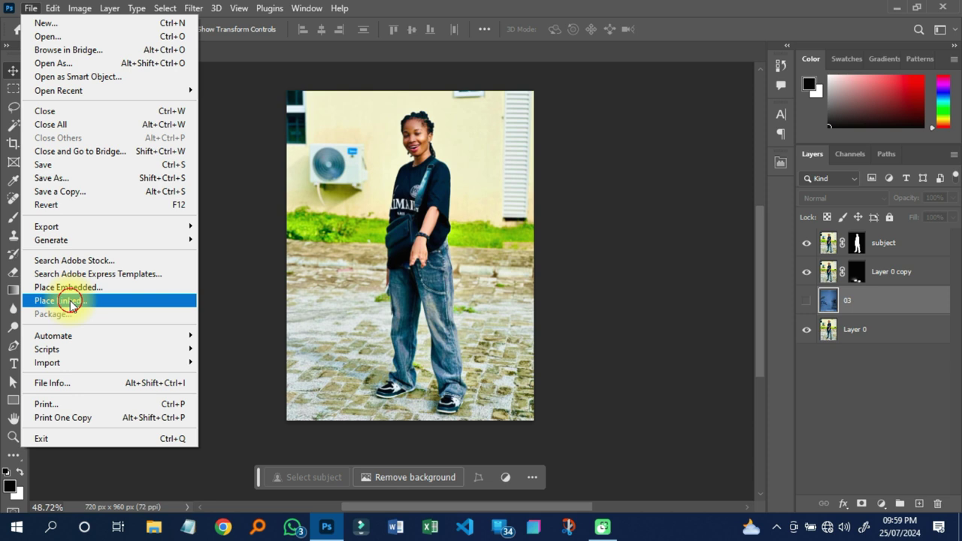
pyautogui.click(71, 300)
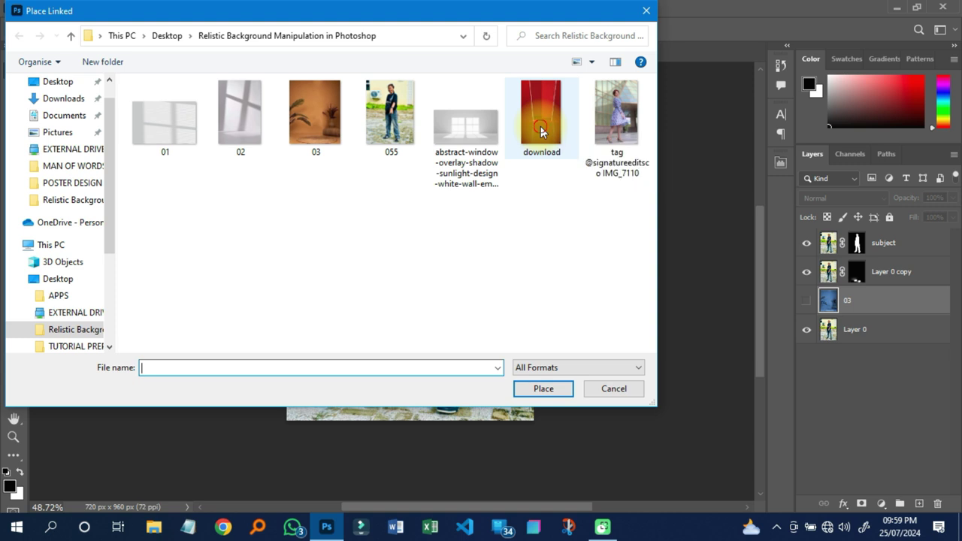
pyautogui.click(540, 126)
pyautogui.doubleClick(541, 126)
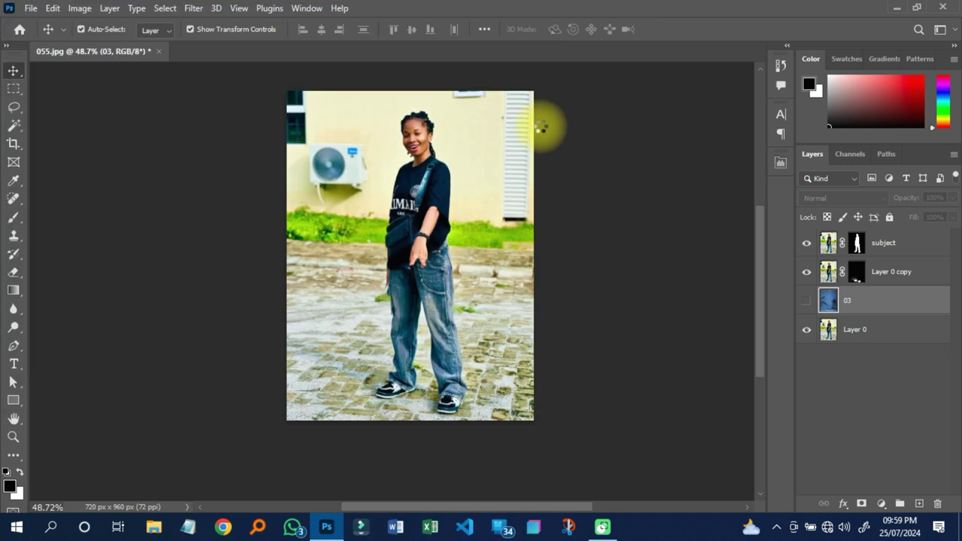
# Scale the placed download image up to 121.74% to cover the canvas and commit it
pyautogui.moveTo(410, 421); pyautogui.dragTo(411, 505)
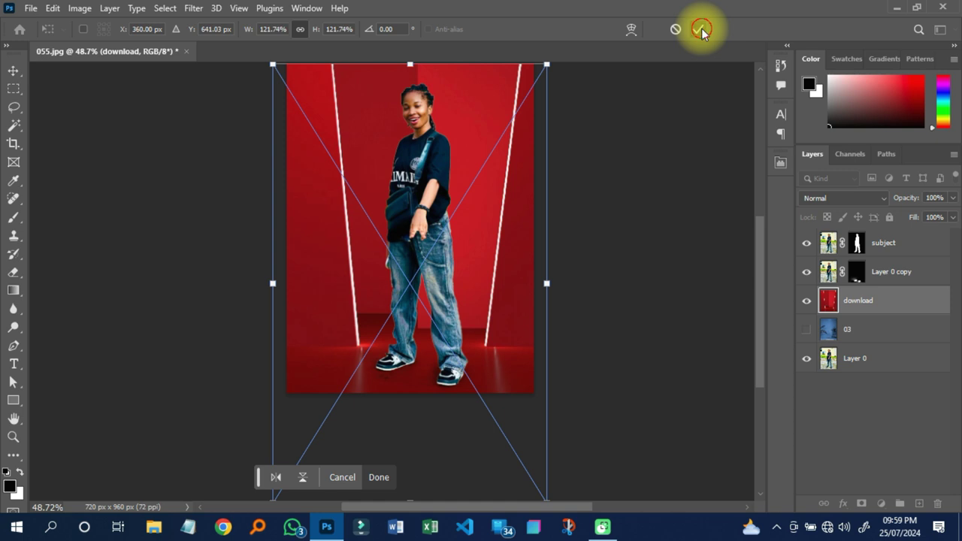
pyautogui.click(698, 29)
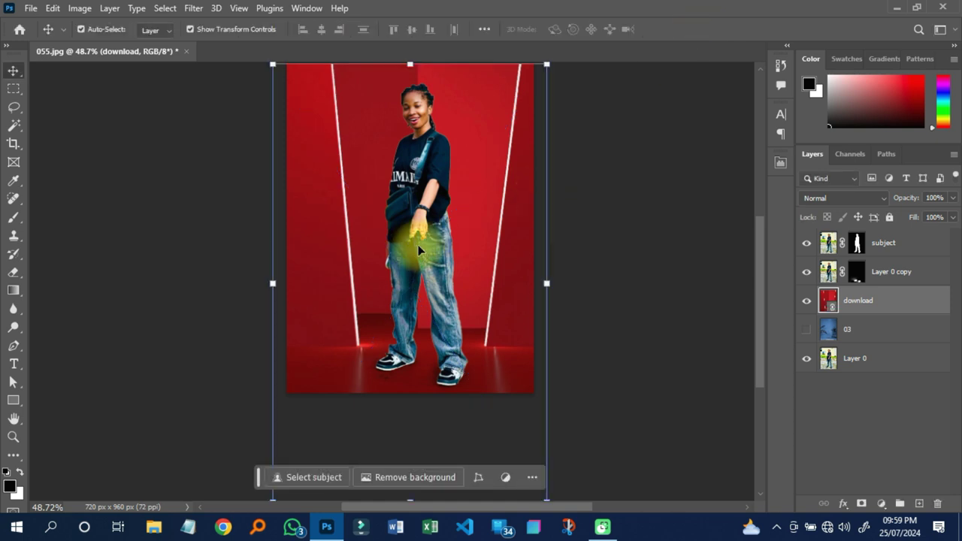
pyautogui.click(422, 326)
pyautogui.scroll(2, 422, 326)
pyautogui.scroll(-2, 386, 301)
# Place the 02 window-shadow image as a linked layer
pyautogui.click(31, 7)
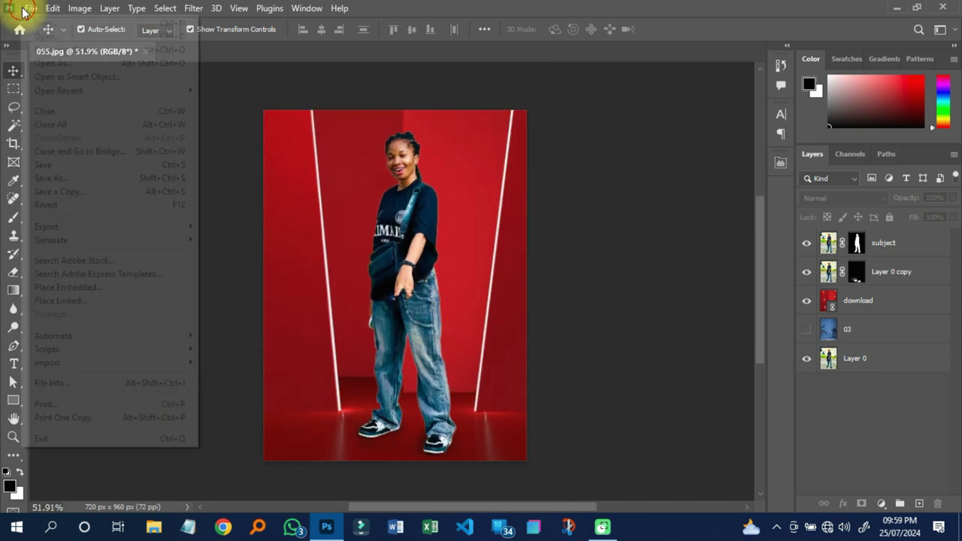
pyautogui.click(83, 300)
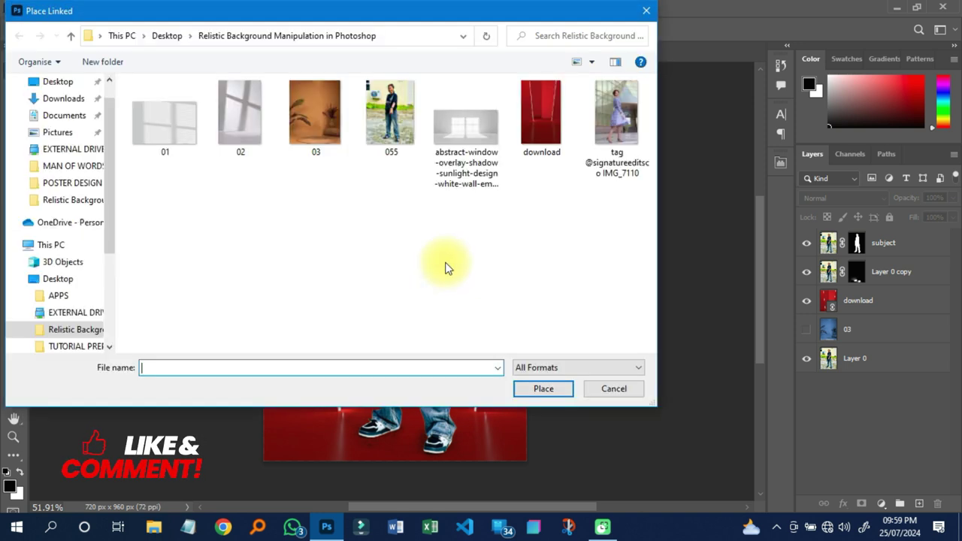
pyautogui.doubleClick(236, 110)
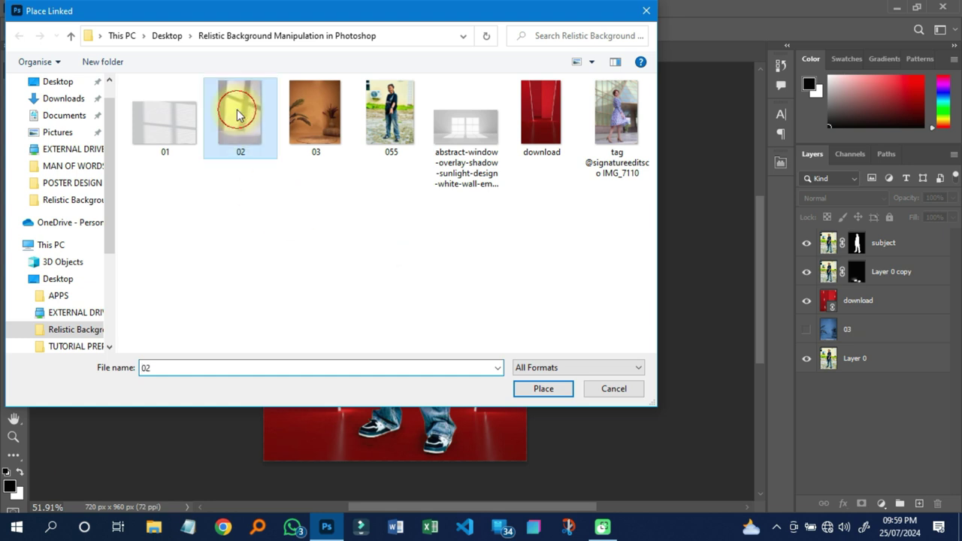
# Stretch the 02 image to 407.61% to fill the canvas and blend it in Overlay mode
pyautogui.moveTo(388, 227); pyautogui.dragTo(395, 109)
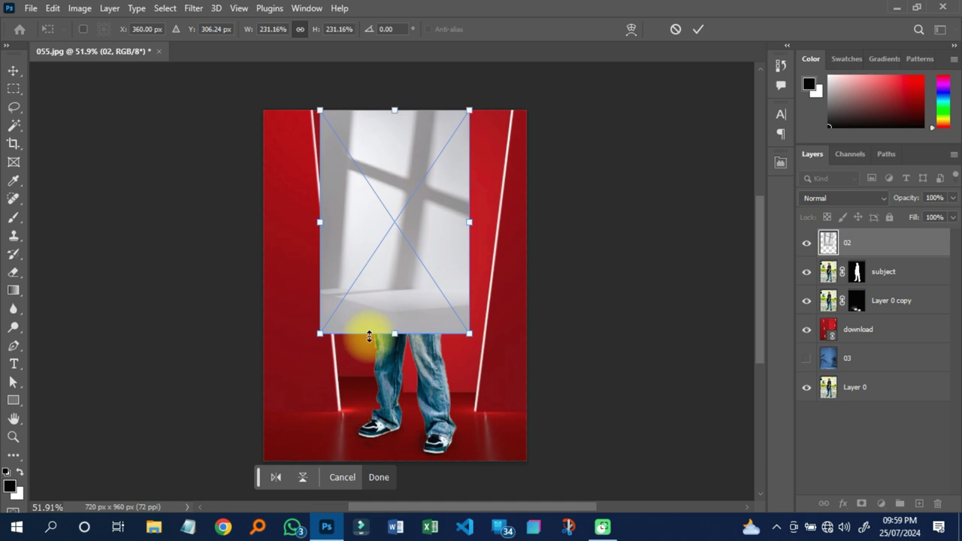
pyautogui.moveTo(394, 333); pyautogui.dragTo(402, 459)
pyautogui.moveTo(512, 286); pyautogui.dragTo(524, 289)
pyautogui.moveTo(278, 286); pyautogui.dragTo(263, 288)
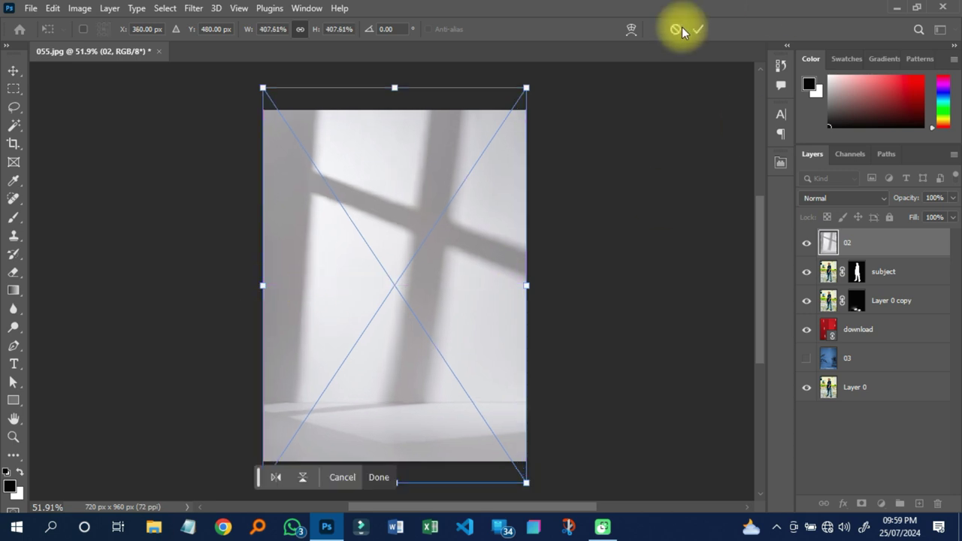
pyautogui.click(698, 29)
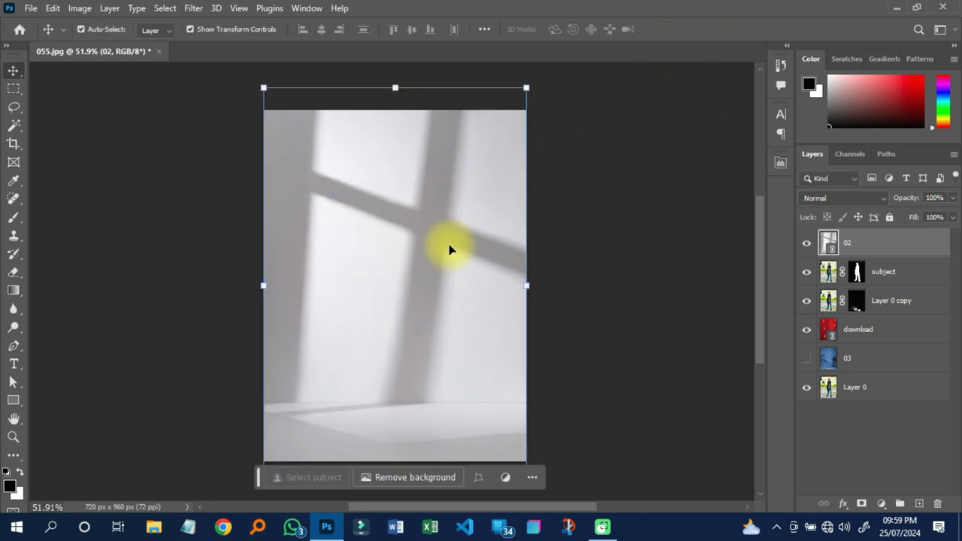
pyautogui.click(841, 198)
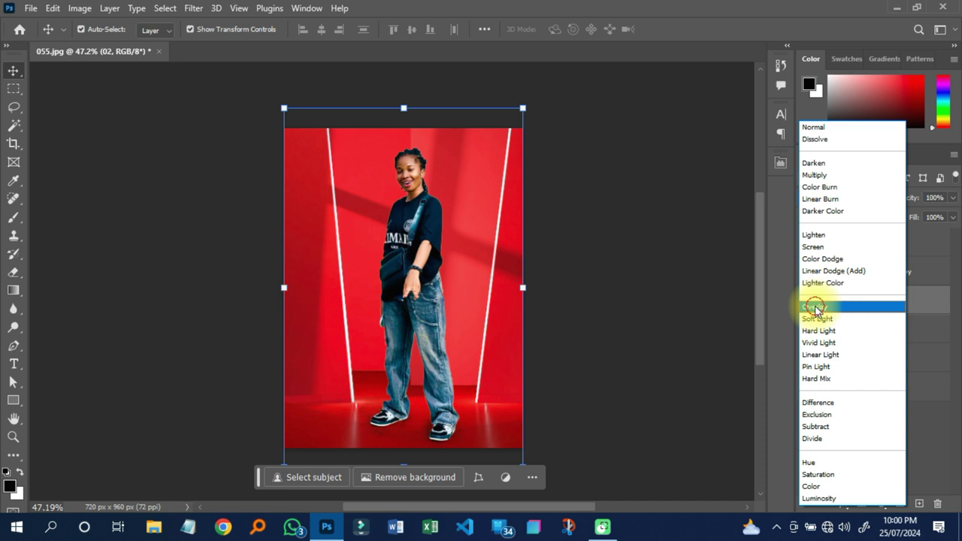
pyautogui.click(815, 308)
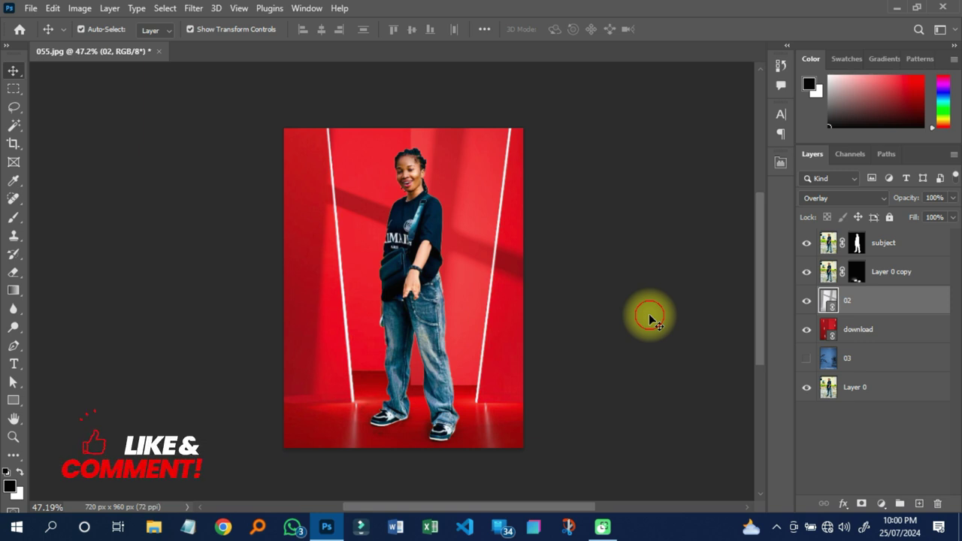
# Compare the 02 shadow overlay hidden and shown, then start File > Place Linked
pyautogui.click(648, 313)
pyautogui.scroll(1, 441, 309)
pyautogui.click(807, 301)
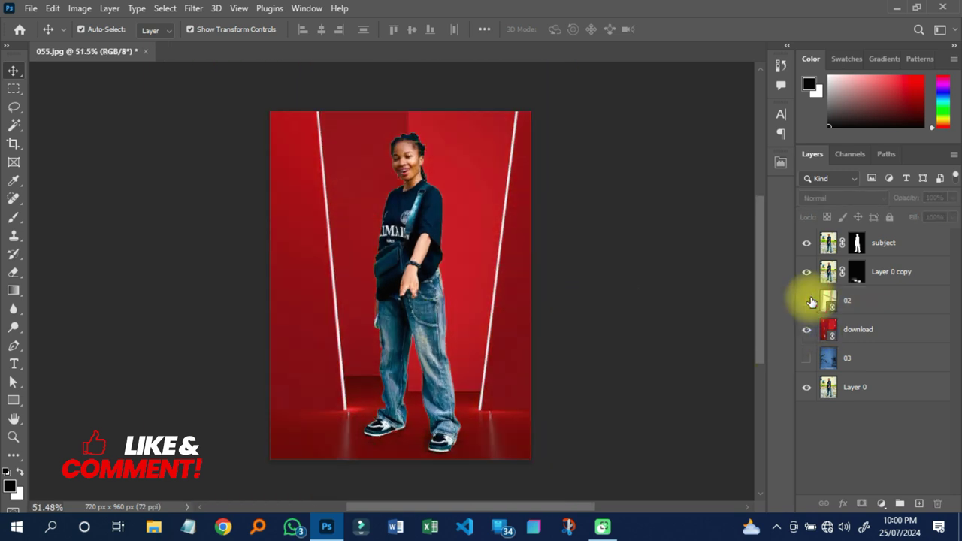
pyautogui.click(808, 300)
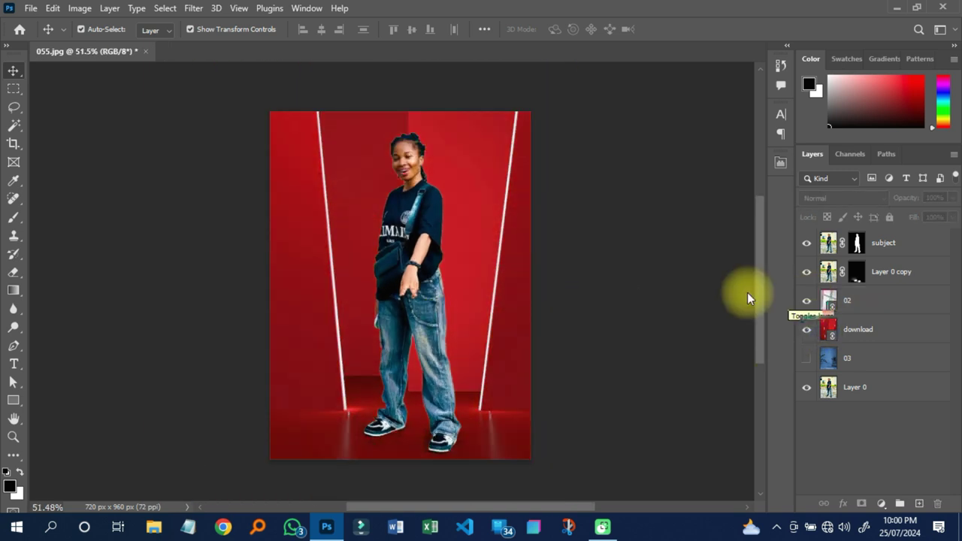
pyautogui.click(31, 8)
pyautogui.click(84, 301)
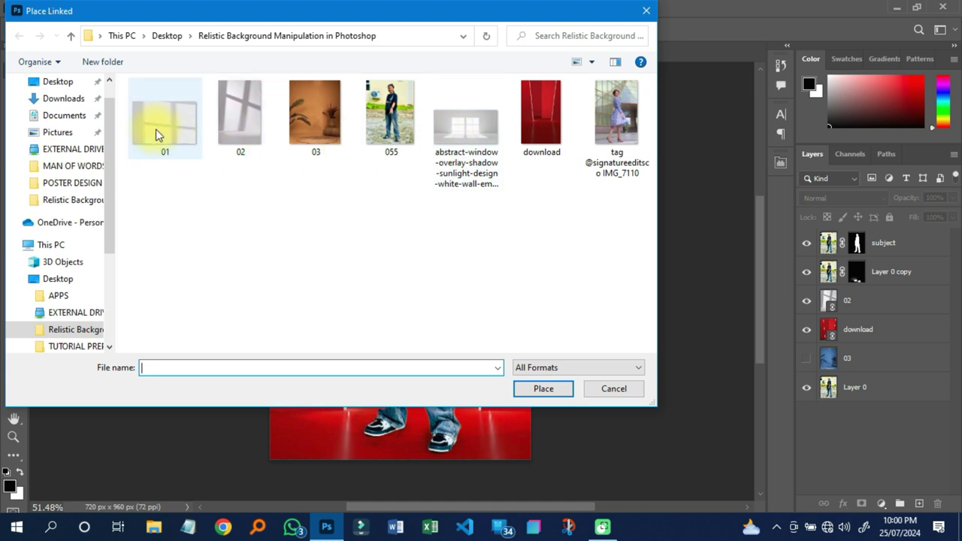
# Place the 01 window-shadow image, enlarge it over the upper canvas, and blend it with Multiply
pyautogui.doubleClick(157, 132)
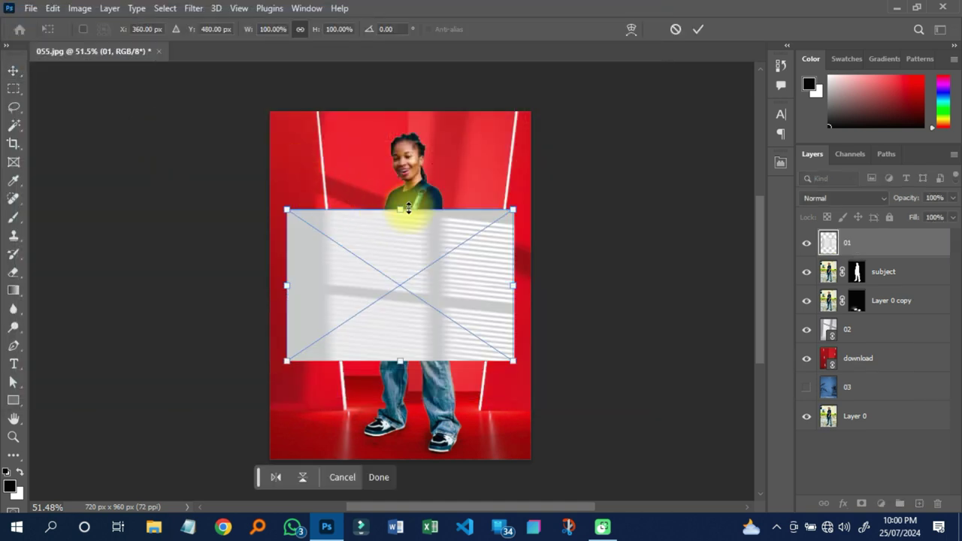
pyautogui.moveTo(408, 209); pyautogui.dragTo(407, 145)
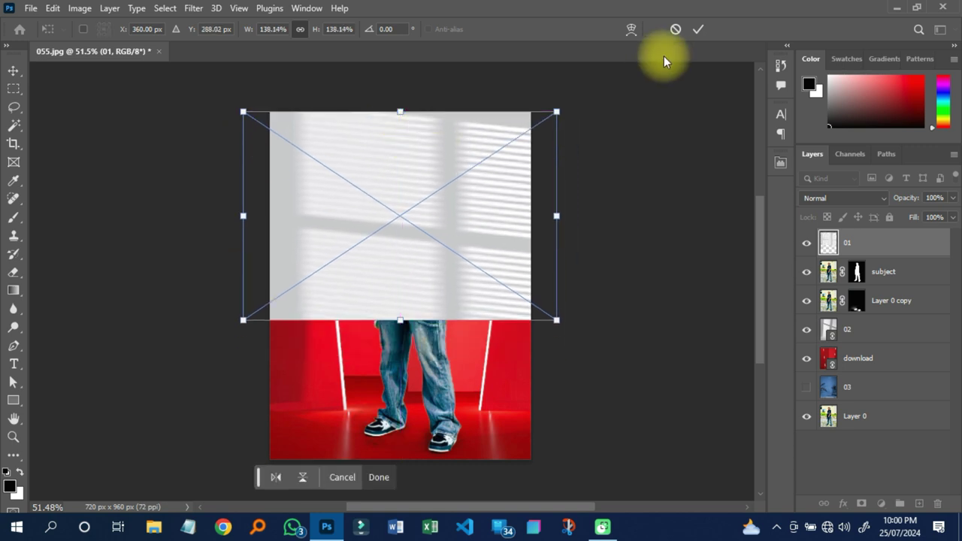
pyautogui.click(696, 31)
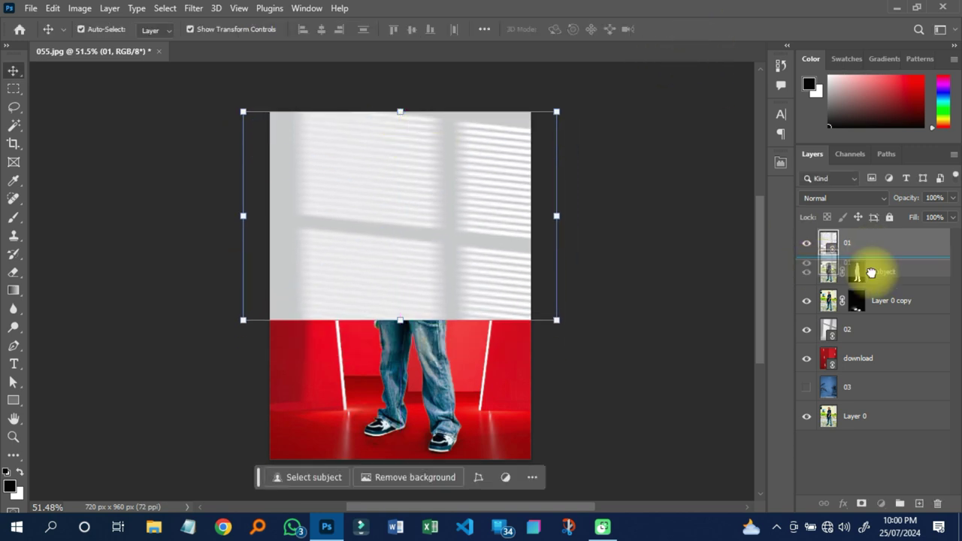
pyautogui.click(841, 197)
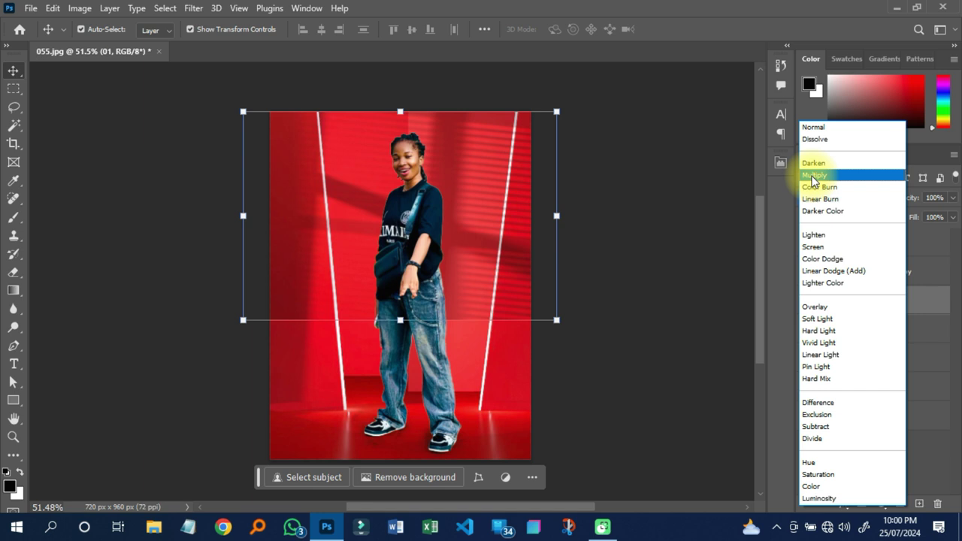
pyautogui.click(813, 175)
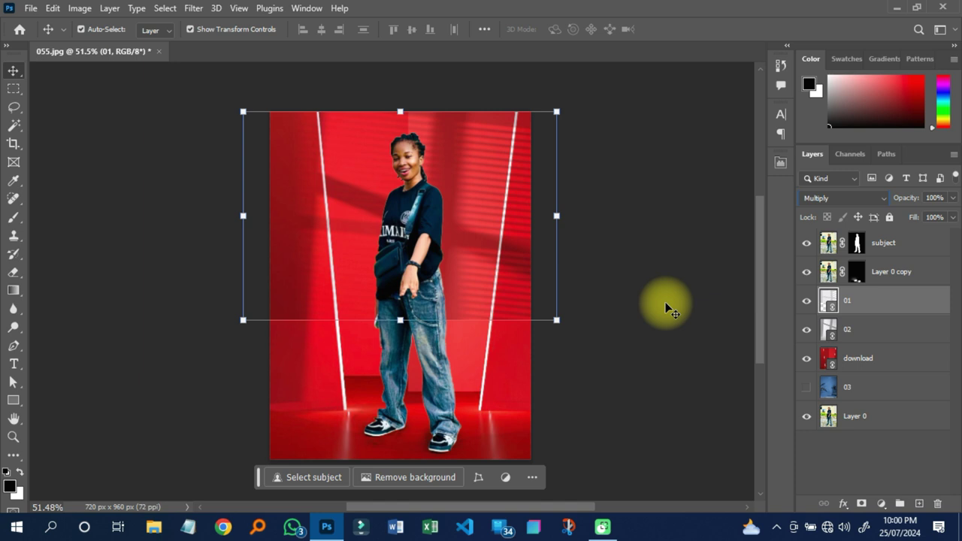
# Compare the 02 and 01 overlays on and off, then select the 01 layer
pyautogui.click(526, 316)
pyautogui.click(806, 301)
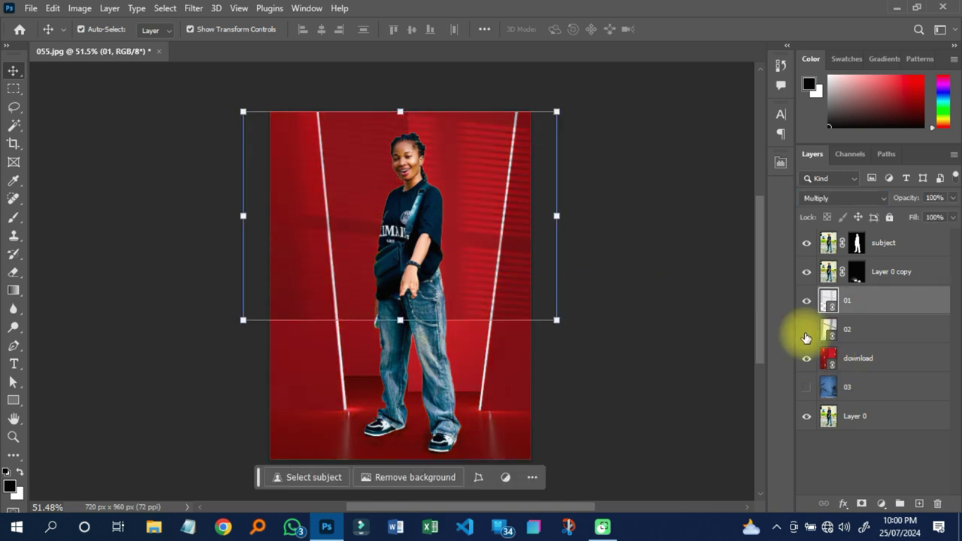
pyautogui.click(806, 301)
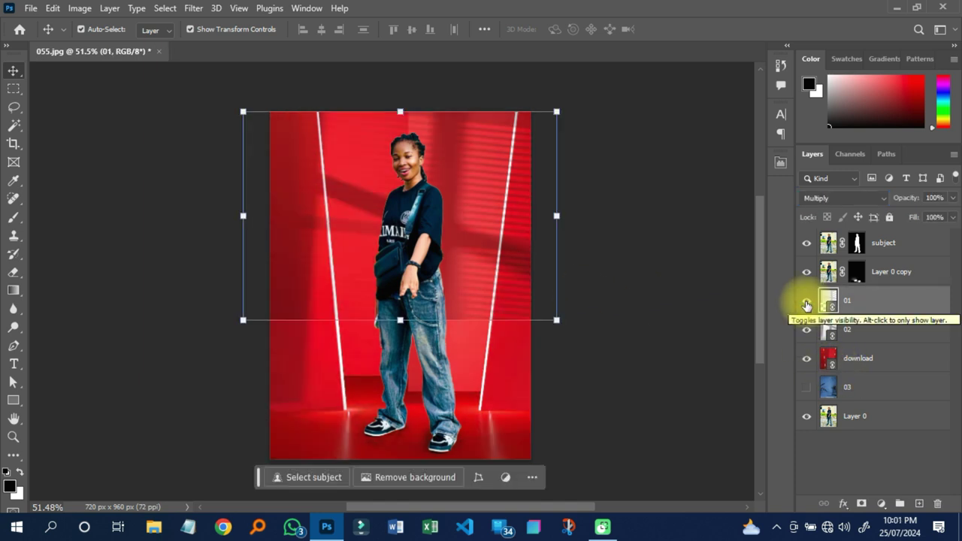
pyautogui.click(655, 299)
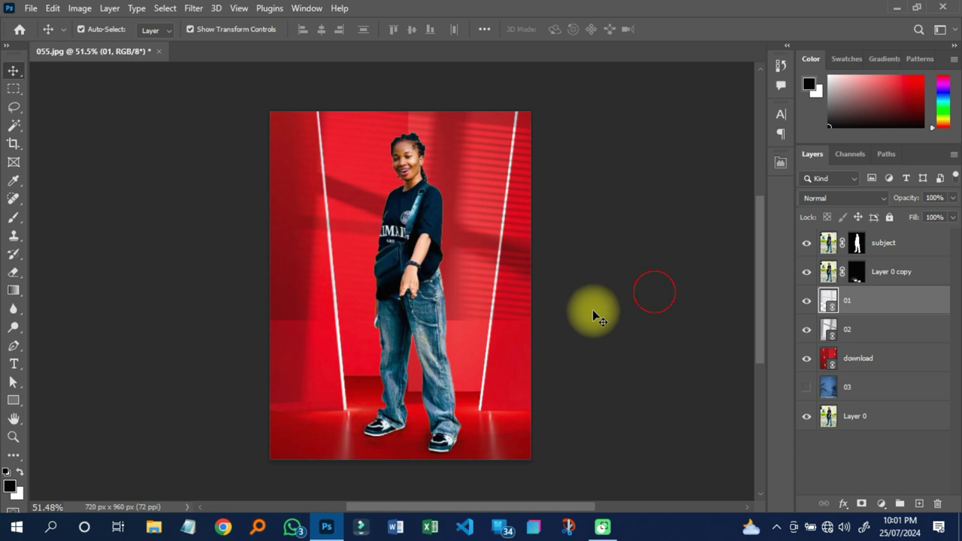
pyautogui.click(481, 322)
pyautogui.scroll(3, 481, 322)
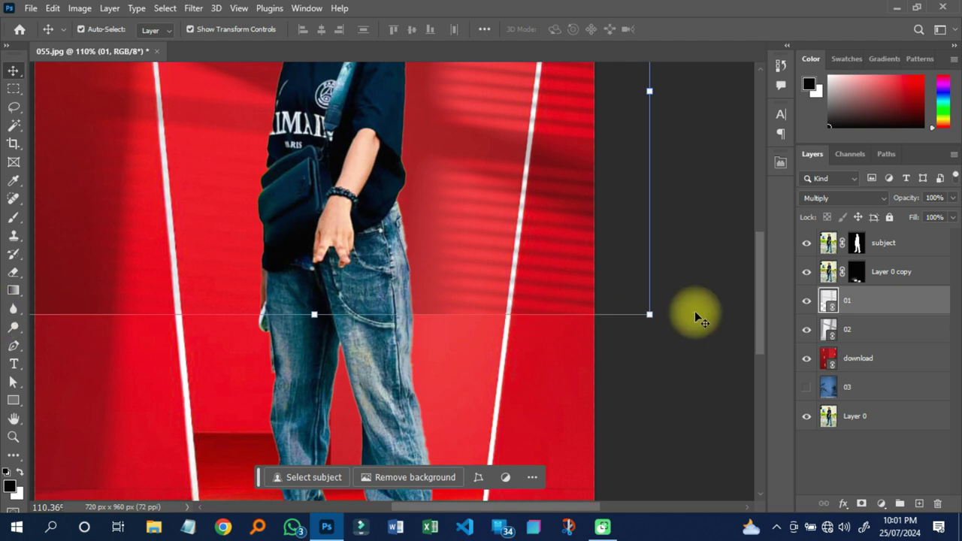
pyautogui.scroll(-3, 609, 336)
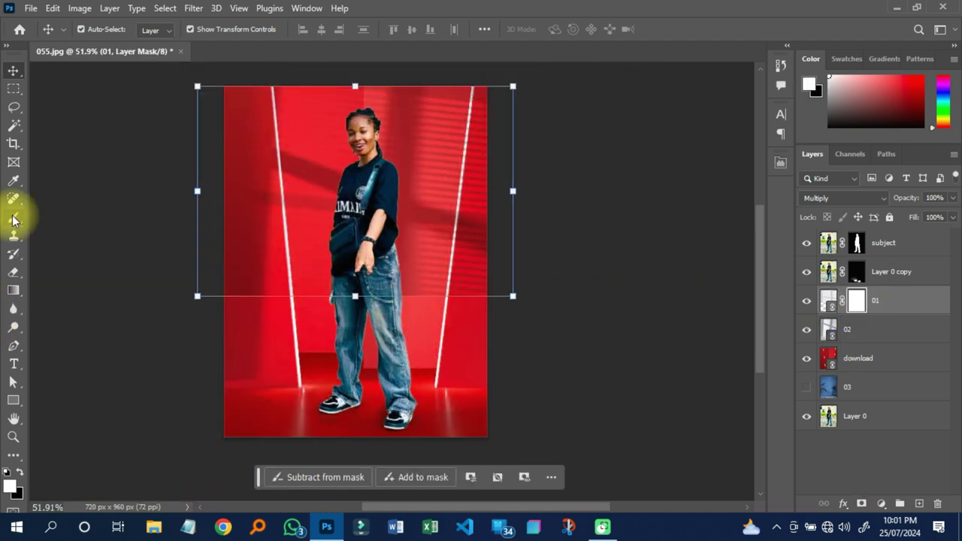
# Paint black with the Brush on layer 01's mask to fade its hard bottom edge
pyautogui.click(13, 220)
pyautogui.click(20, 471)
pyautogui.scroll(-1, 225, 318)
pyautogui.moveTo(225, 317); pyautogui.dragTo(515, 311)
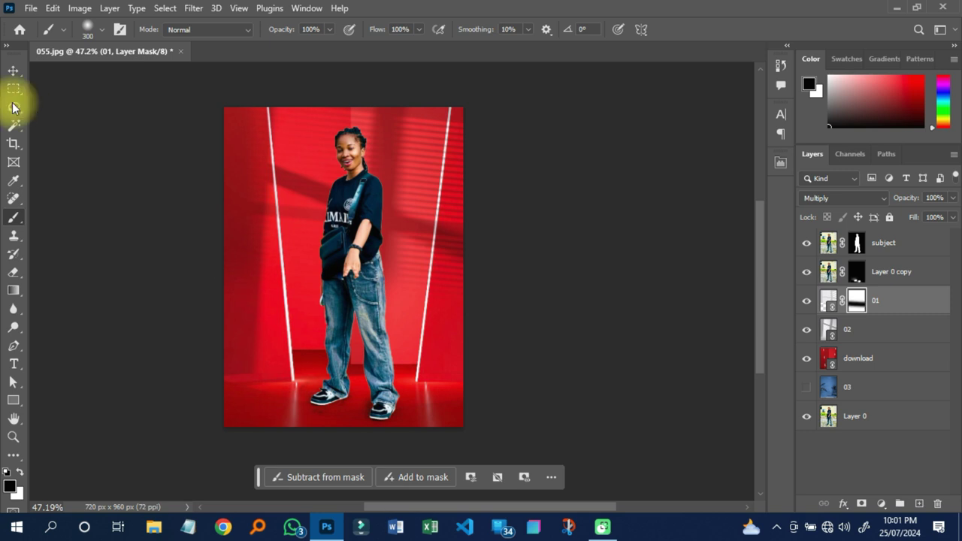
pyautogui.click(14, 72)
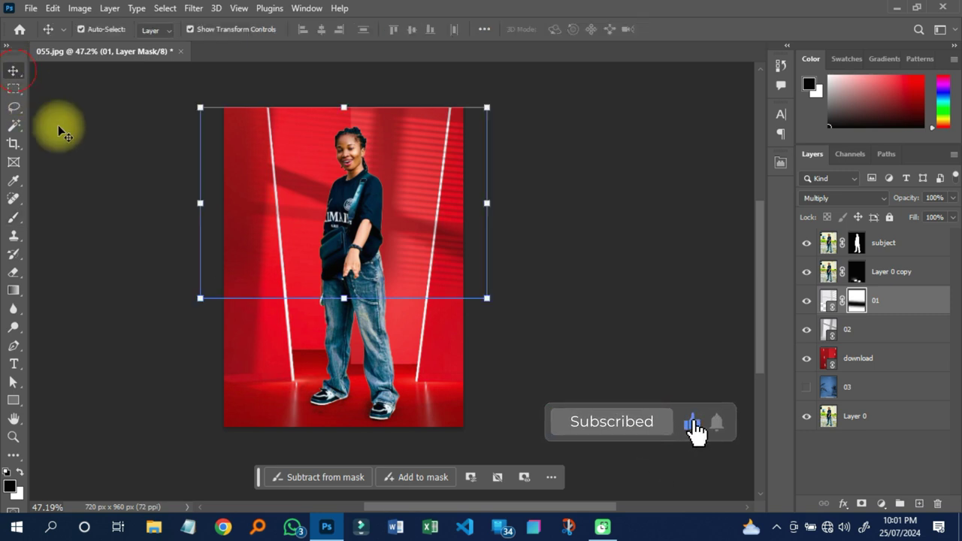
pyautogui.click(73, 178)
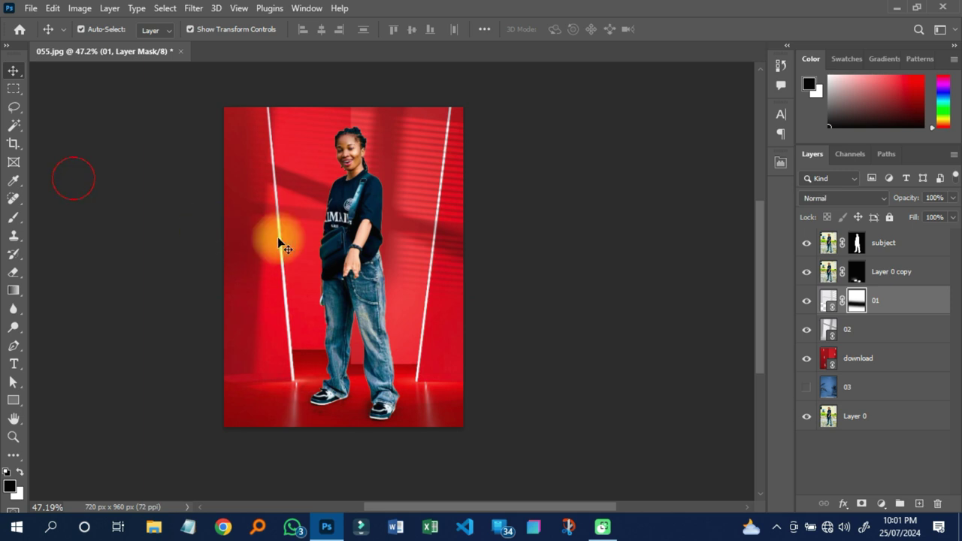
# Hide the red download backdrop layer so the blue room shows
pyautogui.click(316, 239)
pyautogui.scroll(3, 315, 240)
pyautogui.scroll(-3, 316, 240)
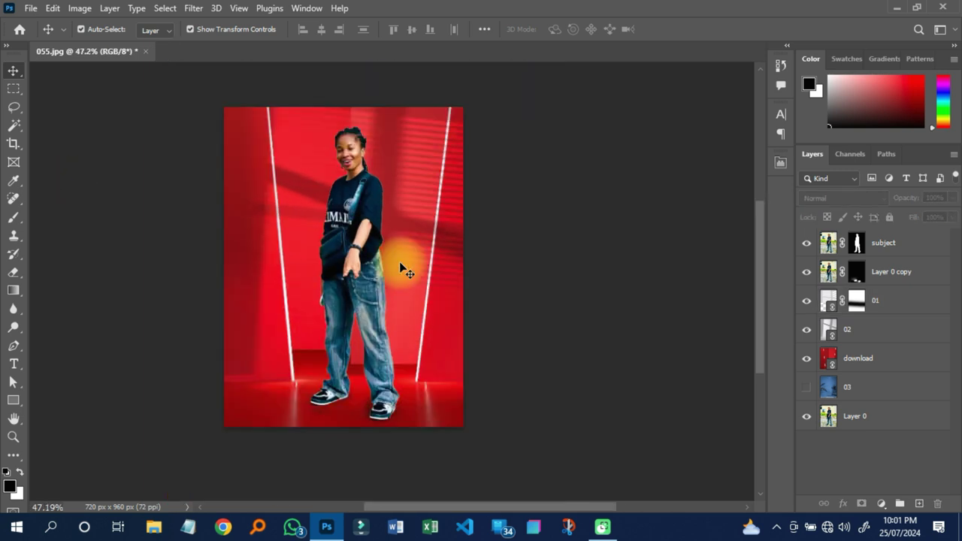
pyautogui.click(426, 292)
pyautogui.hotkey('ctrl', ',')
pyautogui.scroll(1, 426, 291)
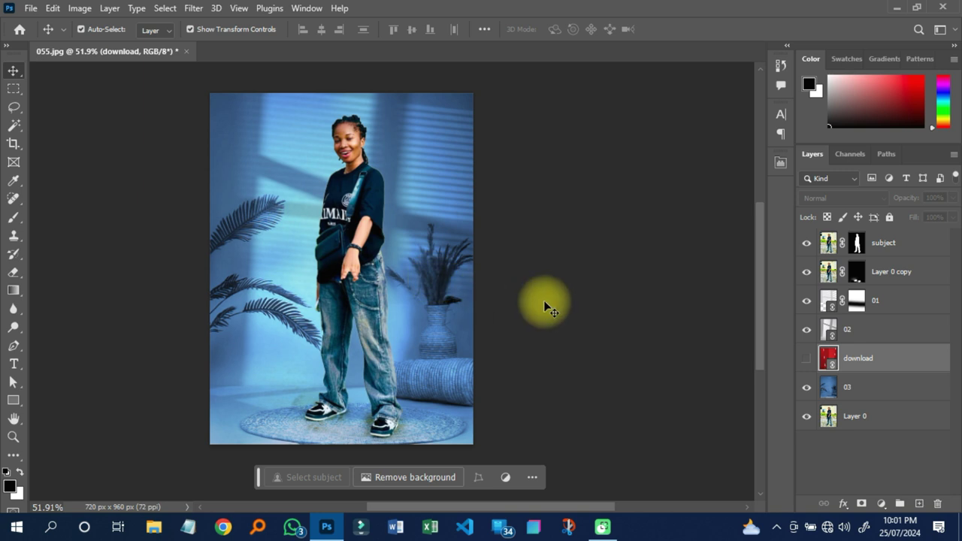
# Move the 02 overlay below the download layer and set it to Multiply
pyautogui.click(548, 301)
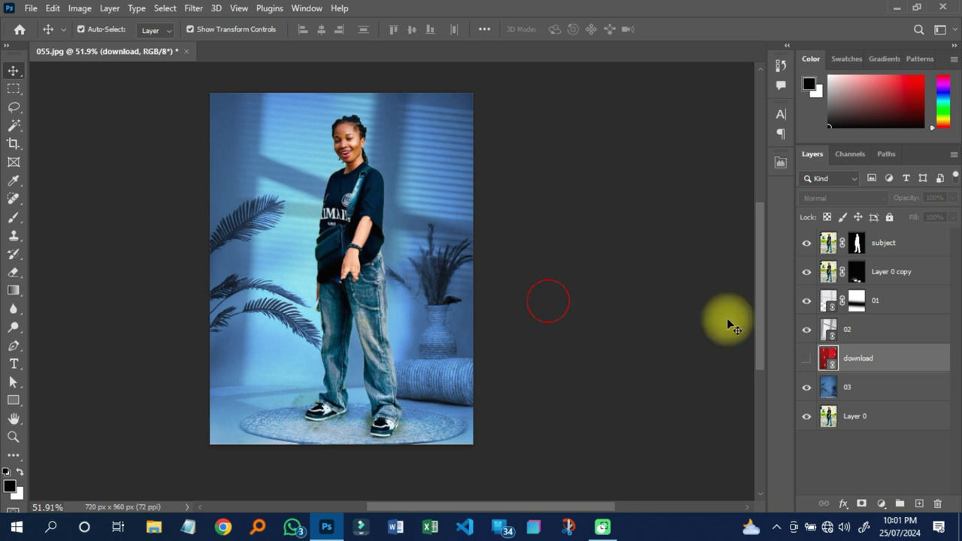
pyautogui.moveTo(880, 318); pyautogui.dragTo(836, 323)
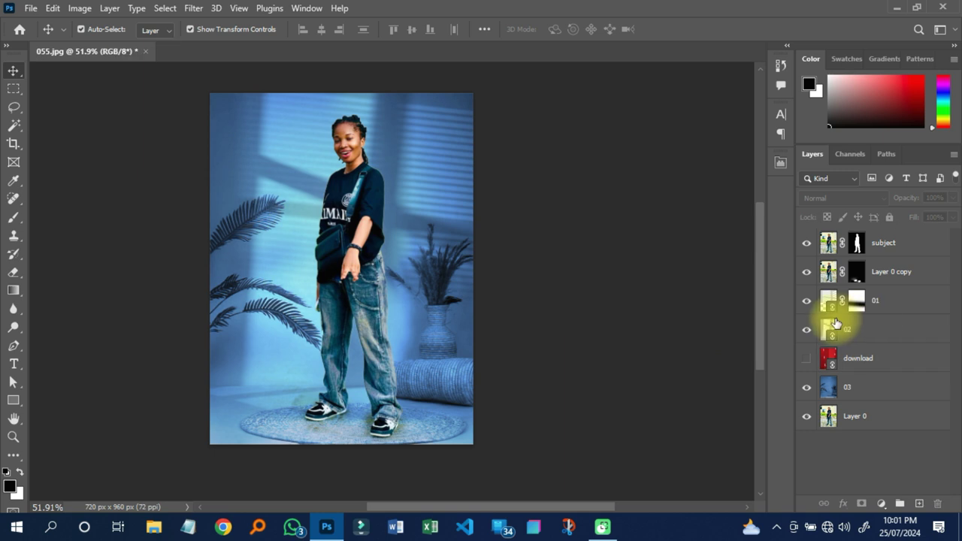
pyautogui.moveTo(837, 323); pyautogui.dragTo(870, 372)
pyautogui.click(806, 301)
pyautogui.click(837, 200)
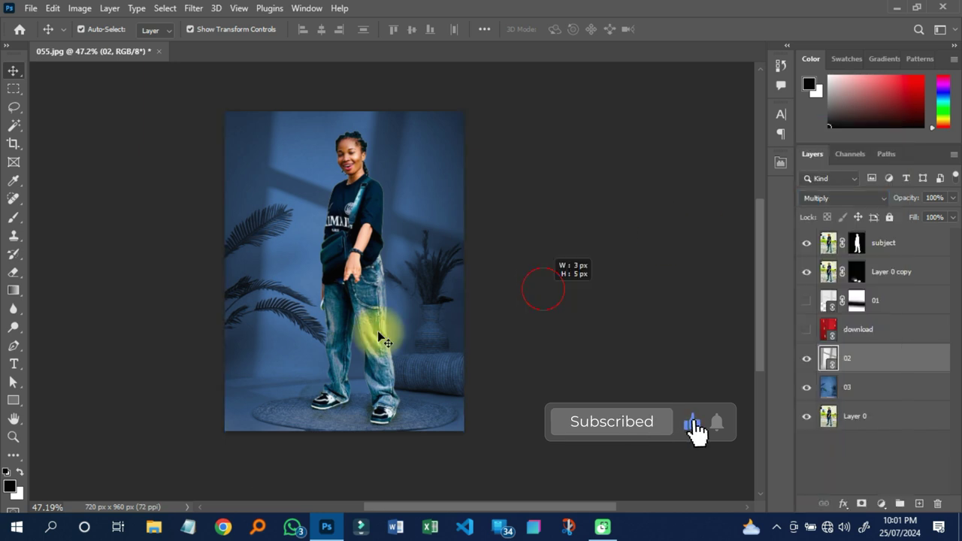
# Turn the 01 overlay back on and move it below the download layer
pyautogui.scroll(2, 357, 331)
pyautogui.scroll(-1, 357, 331)
pyautogui.click(806, 301)
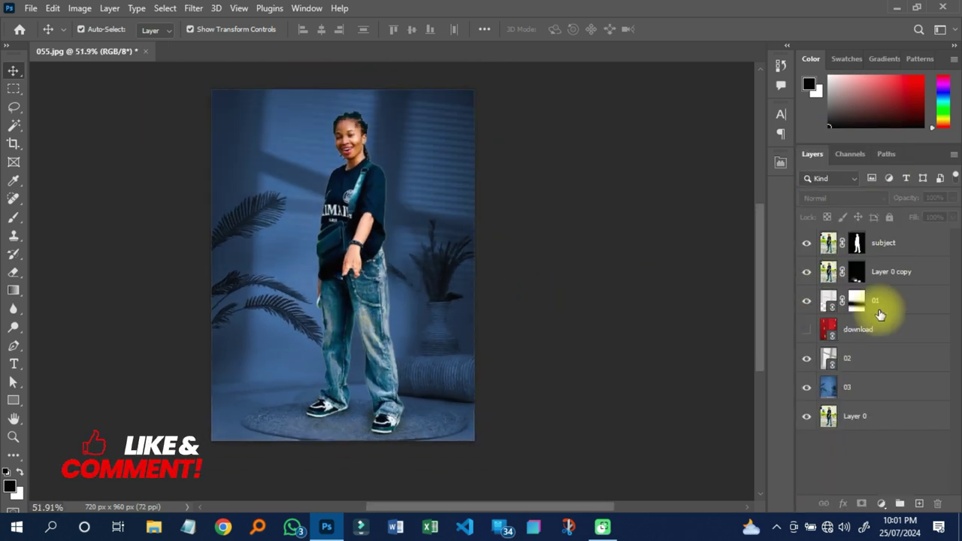
pyautogui.moveTo(880, 305); pyautogui.dragTo(883, 343)
# Add a Solid Color fill layer in dark red 990000 behind the girl
pyautogui.click(605, 309)
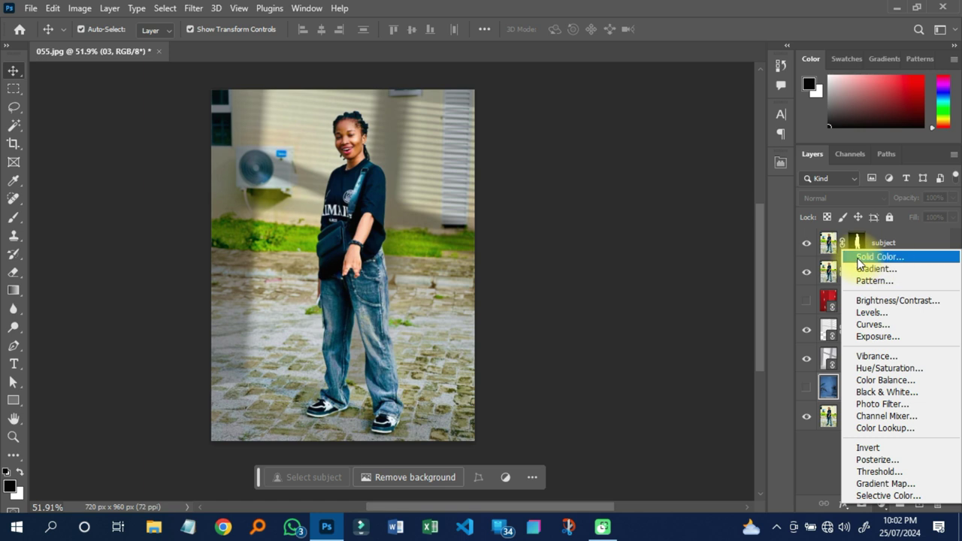
pyautogui.click(860, 258)
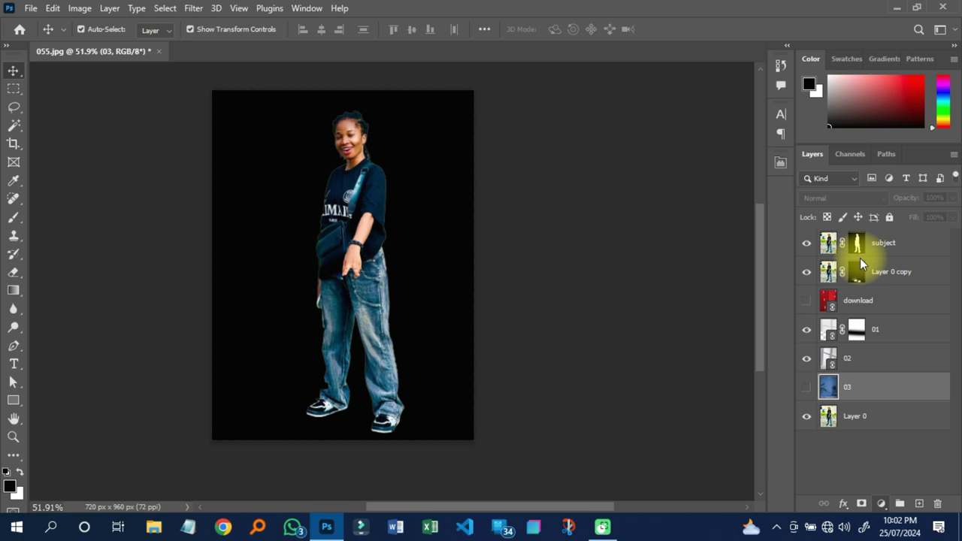
pyautogui.press('i')
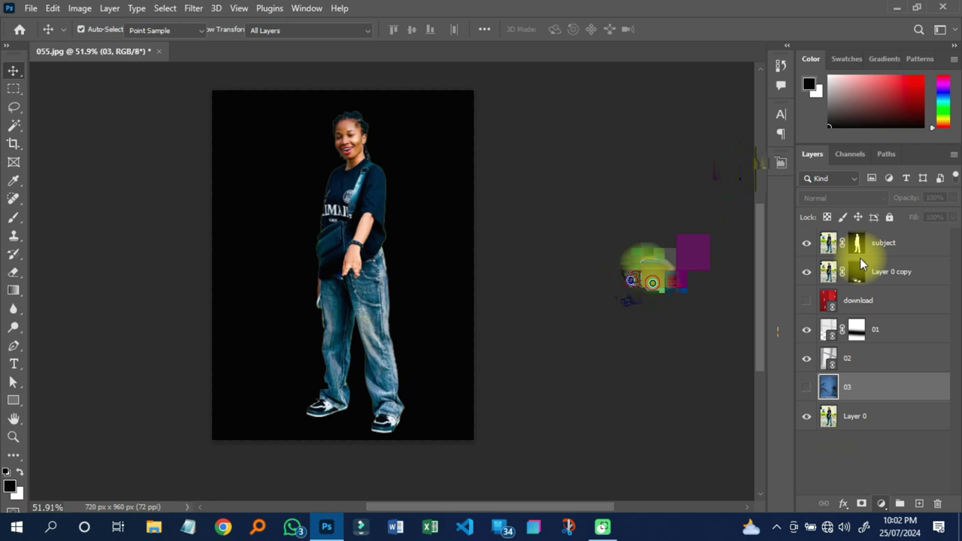
pyautogui.click(651, 282)
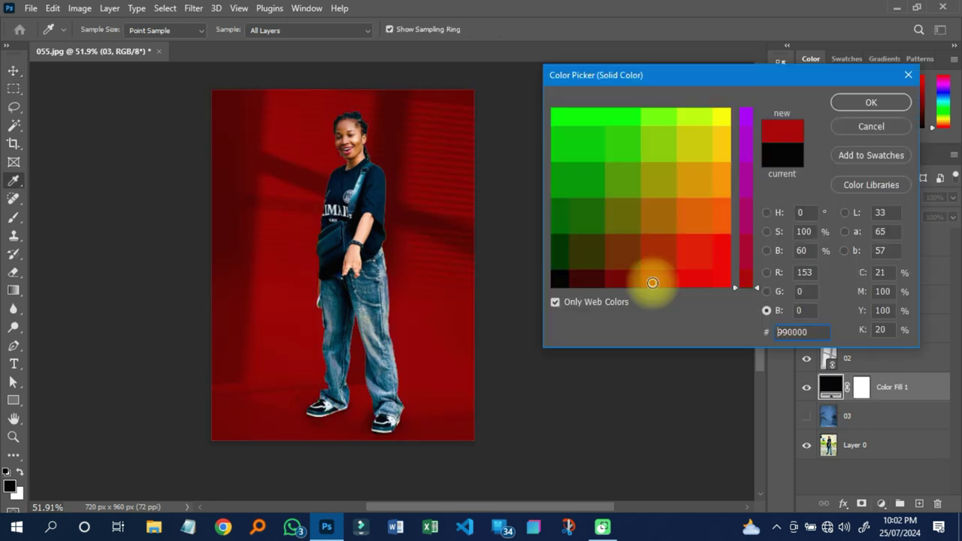
pyautogui.moveTo(847, 102); pyautogui.dragTo(853, 136)
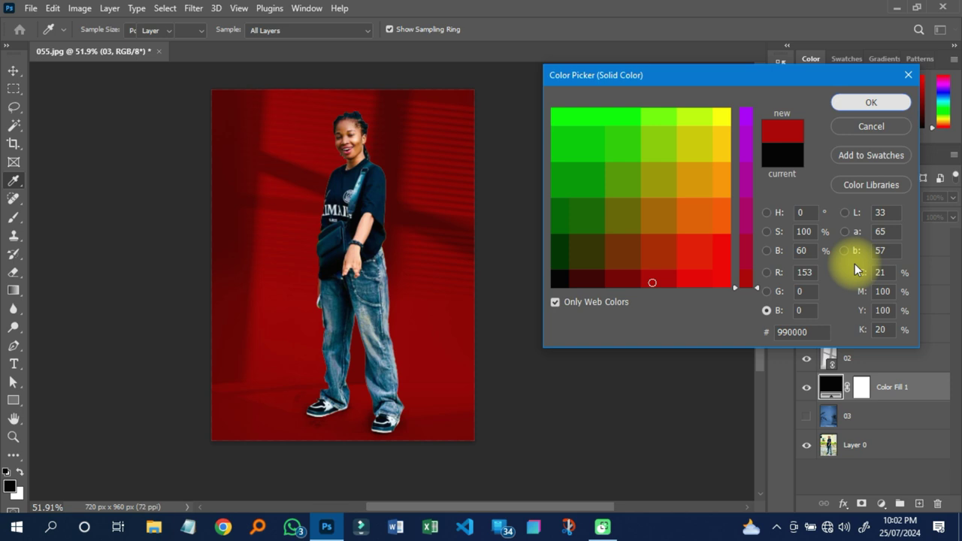
pyautogui.press('Return')
pyautogui.scroll(4, 363, 394)
pyautogui.scroll(-4, 363, 394)
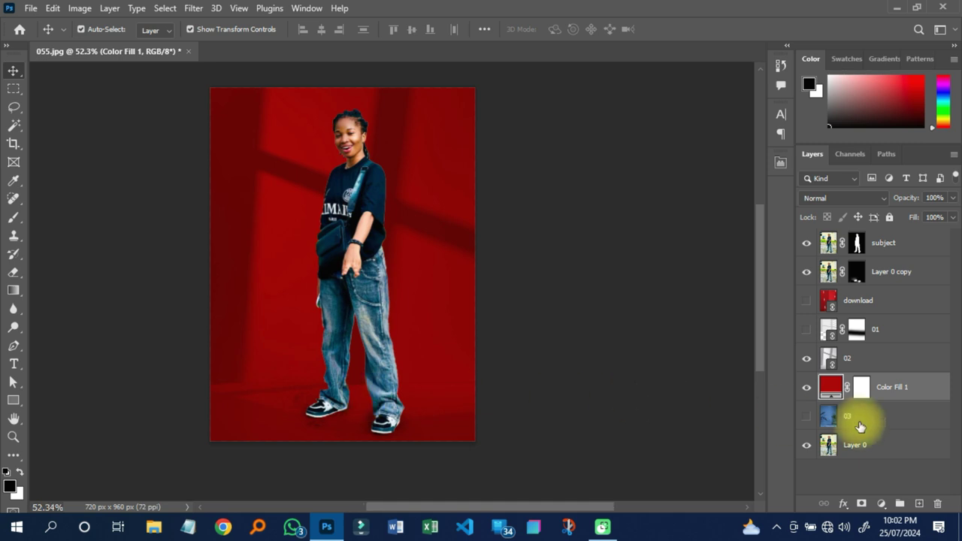
# Try orange-brown, dark brown and red-orange colours for Color Fill 1
pyautogui.doubleClick(835, 388)
pyautogui.click(661, 232)
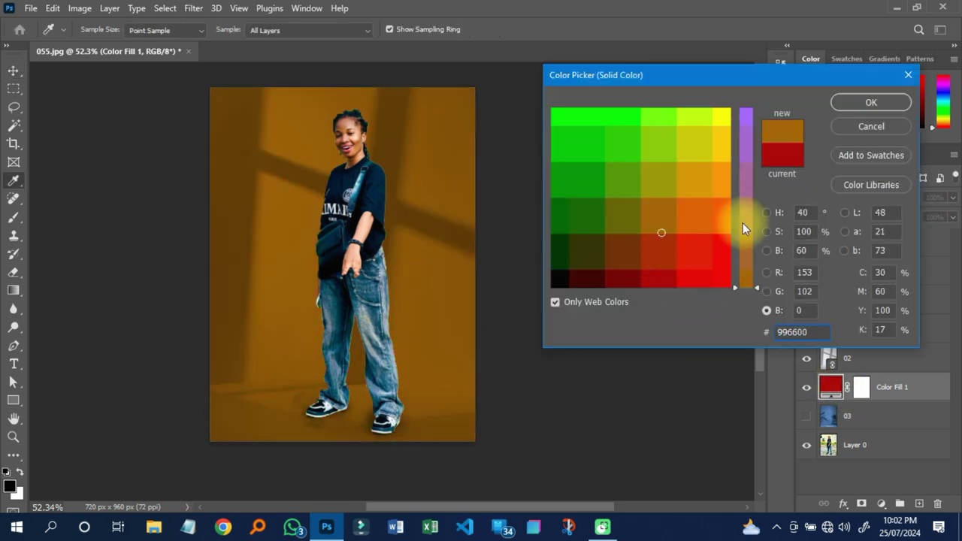
pyautogui.click(635, 258)
pyautogui.click(662, 258)
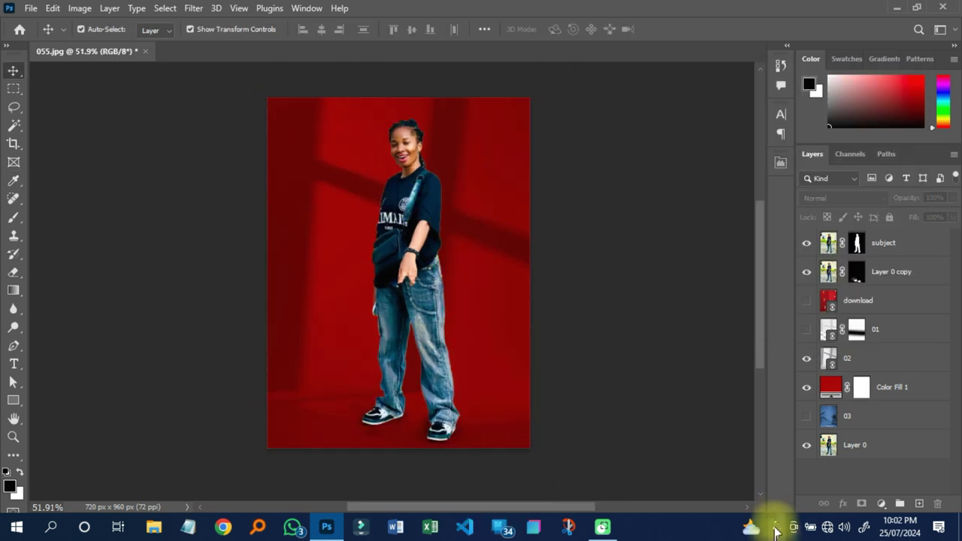
# Expand the Windows system tray's hidden icons
pyautogui.click(776, 526)
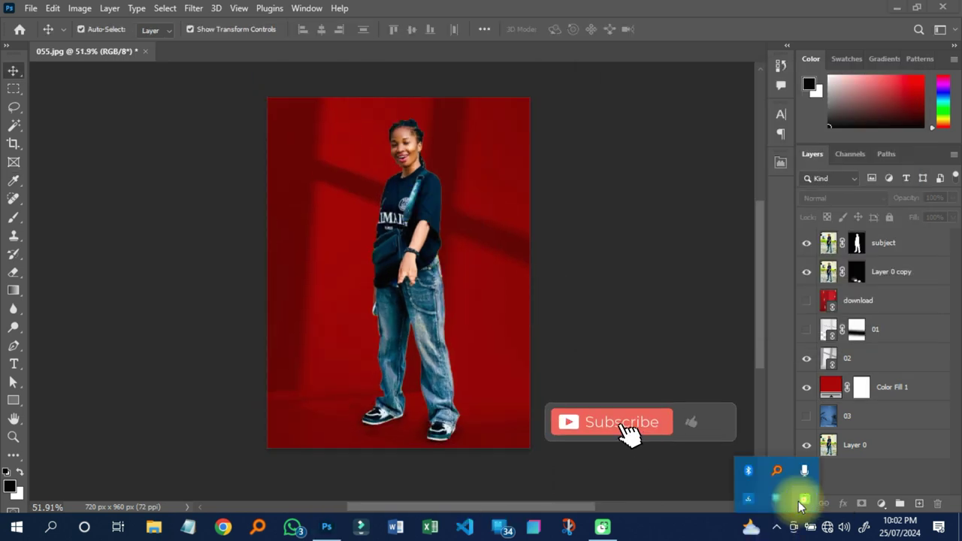